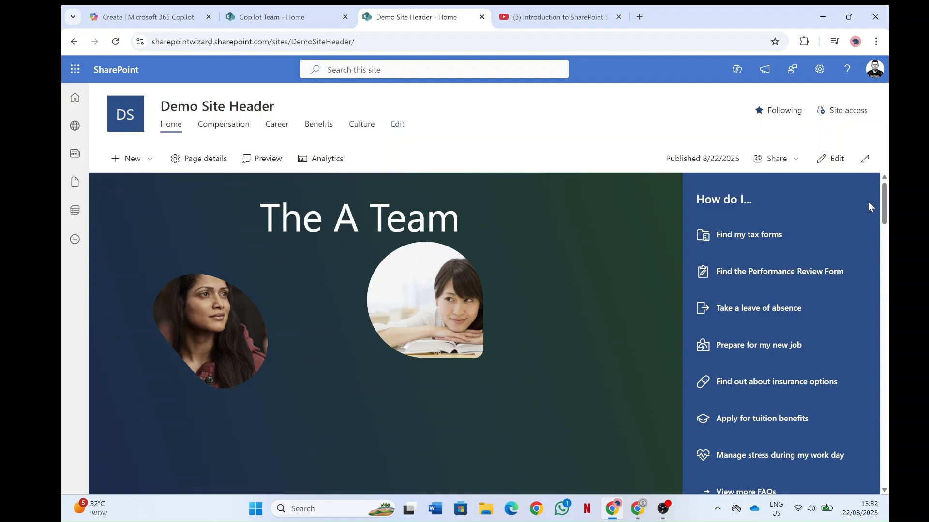
Open the header options in the site's Change the look settings.
click(821, 78)
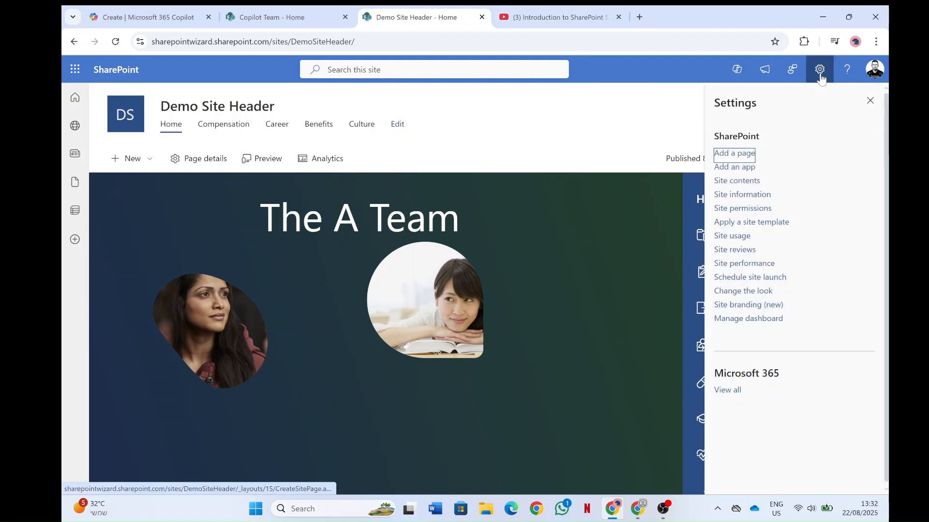
click(743, 291)
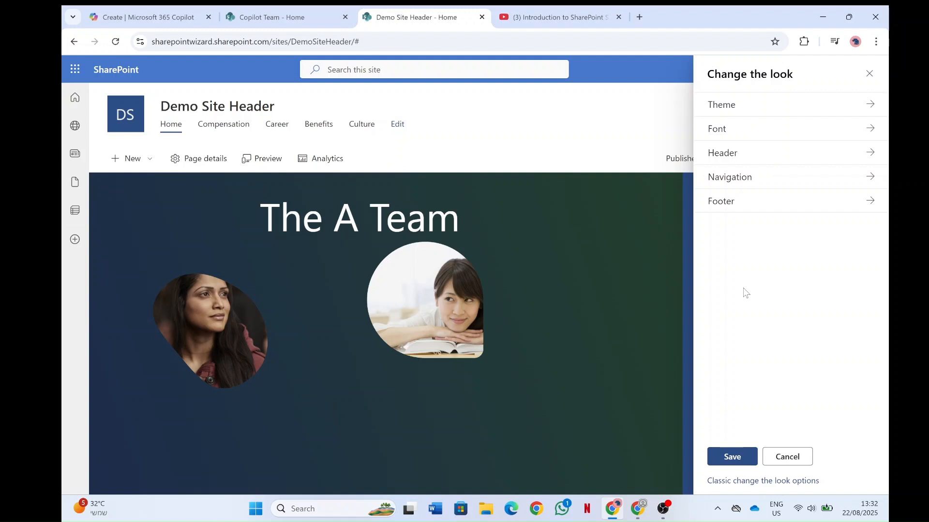
click(733, 161)
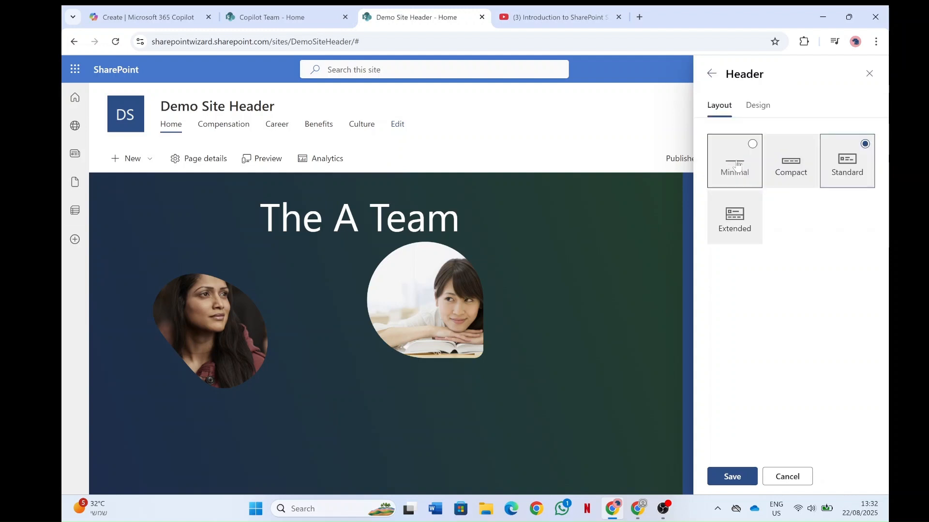
Preview the Minimal, Compact and Extended header layouts and switch back to Standard.
click(736, 165)
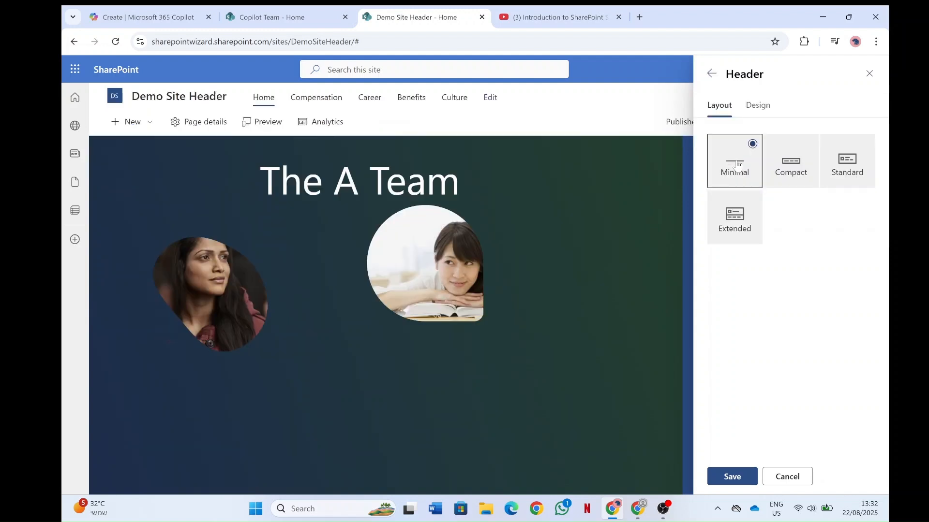
click(809, 146)
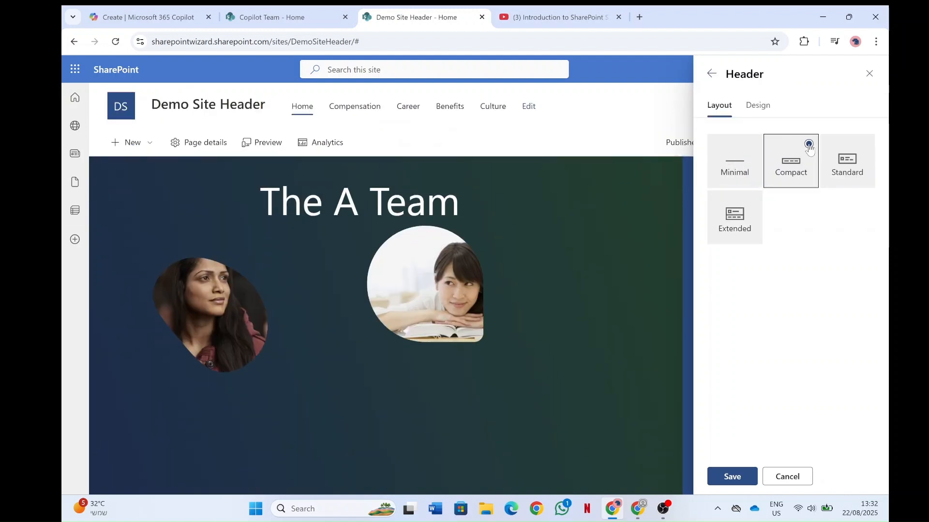
click(863, 167)
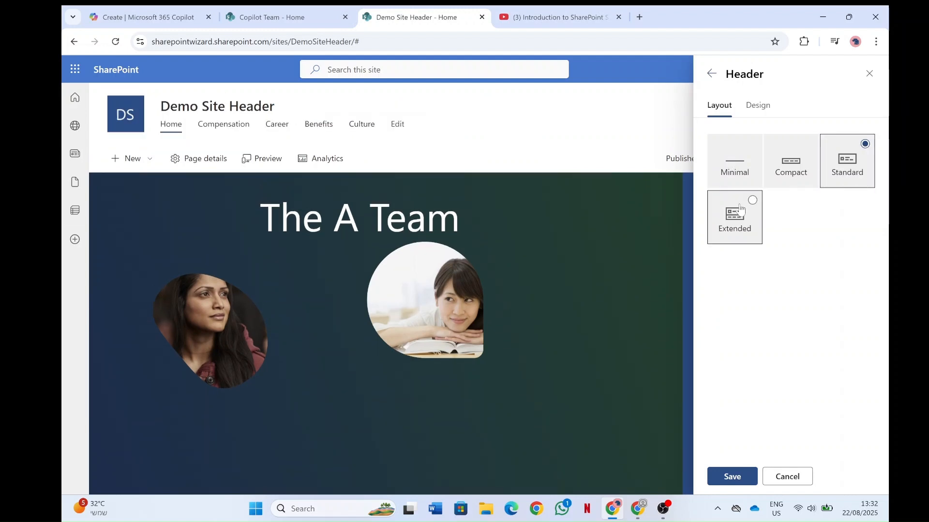
click(739, 209)
click(838, 162)
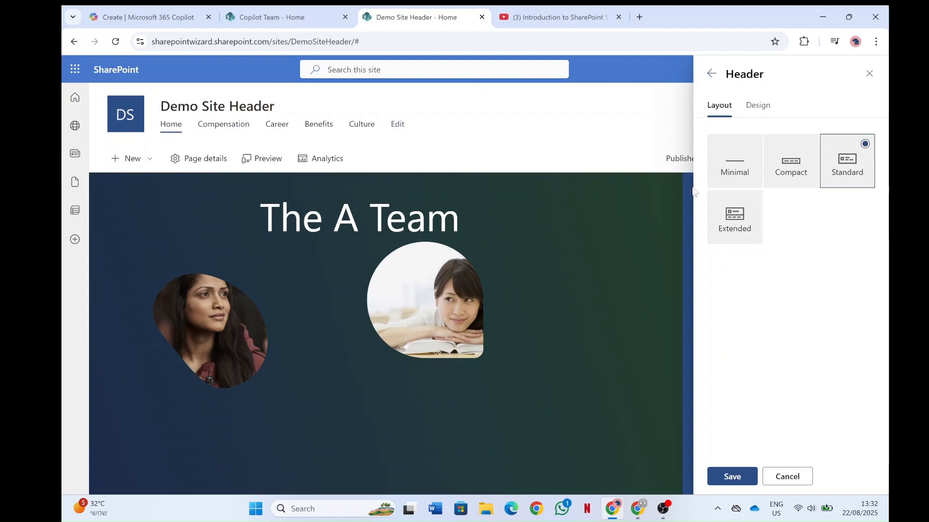
click(729, 226)
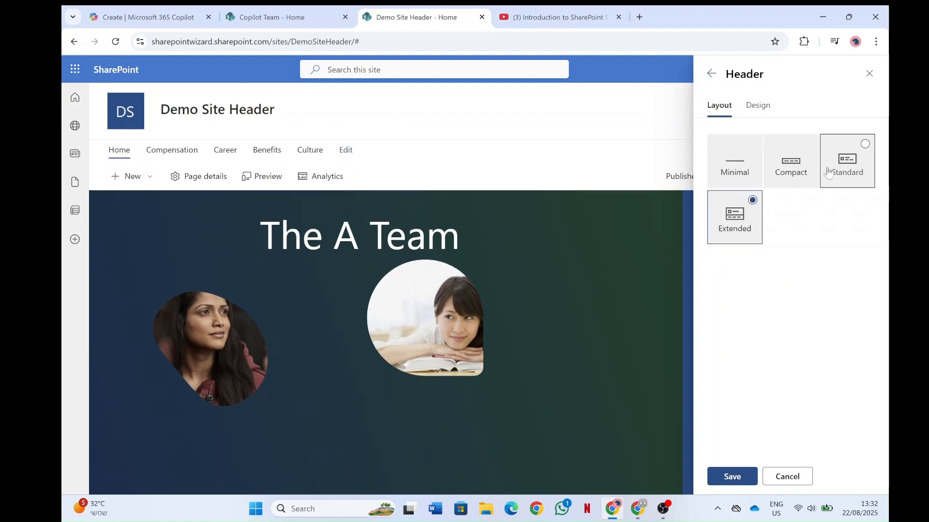
click(853, 165)
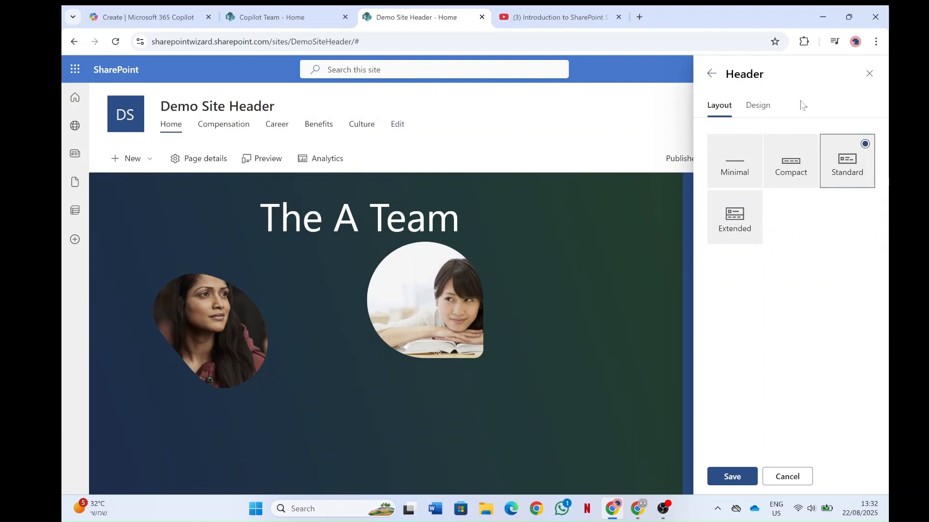
Preview the light blue and dark blue header background themes and switch back to white.
click(758, 107)
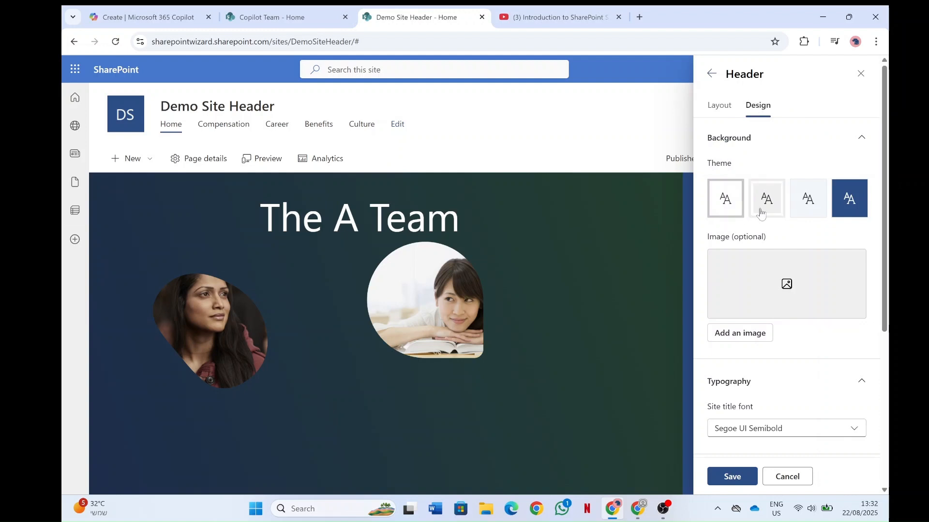
click(812, 204)
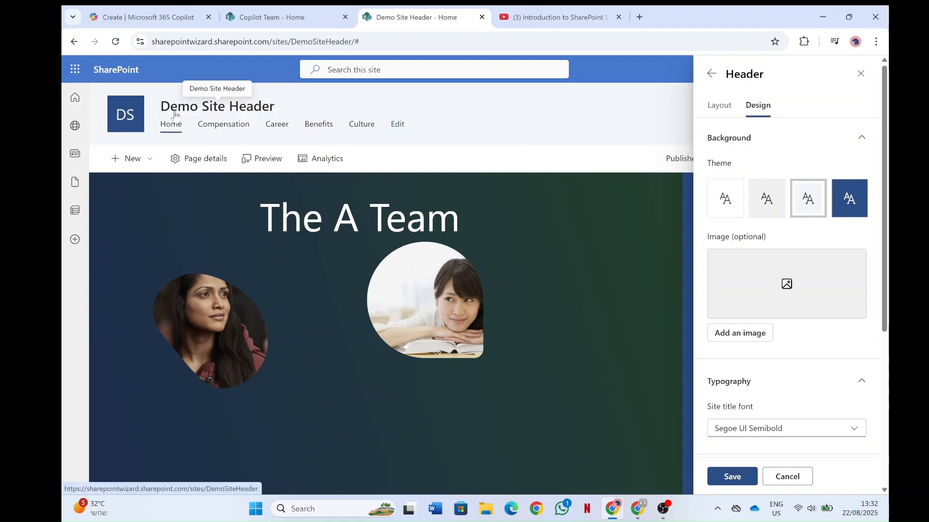
click(855, 203)
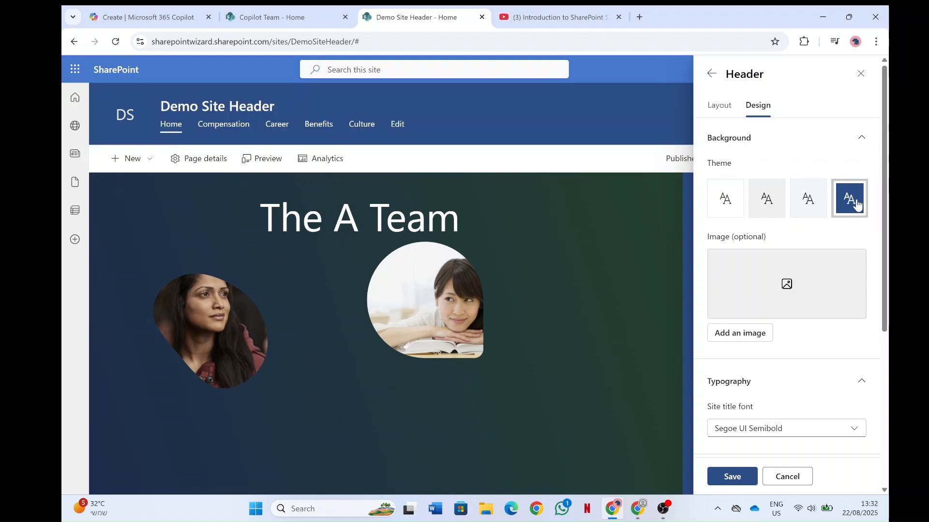
click(818, 201)
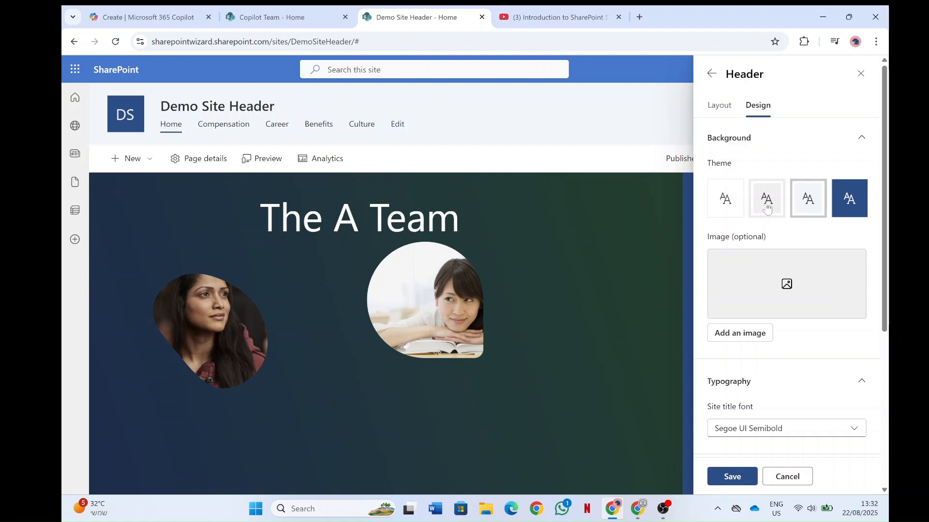
click(728, 209)
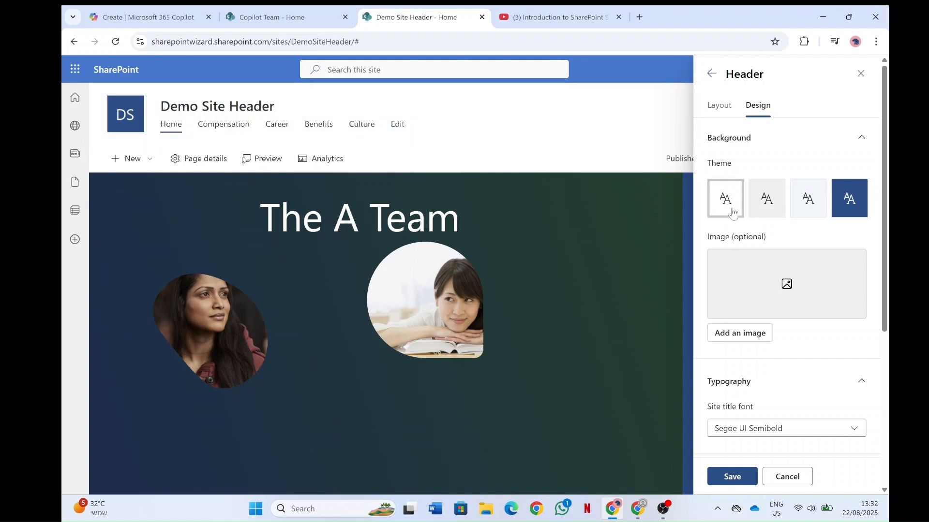
Set the header layout to Extended and its background theme to dark blue.
click(720, 107)
click(732, 220)
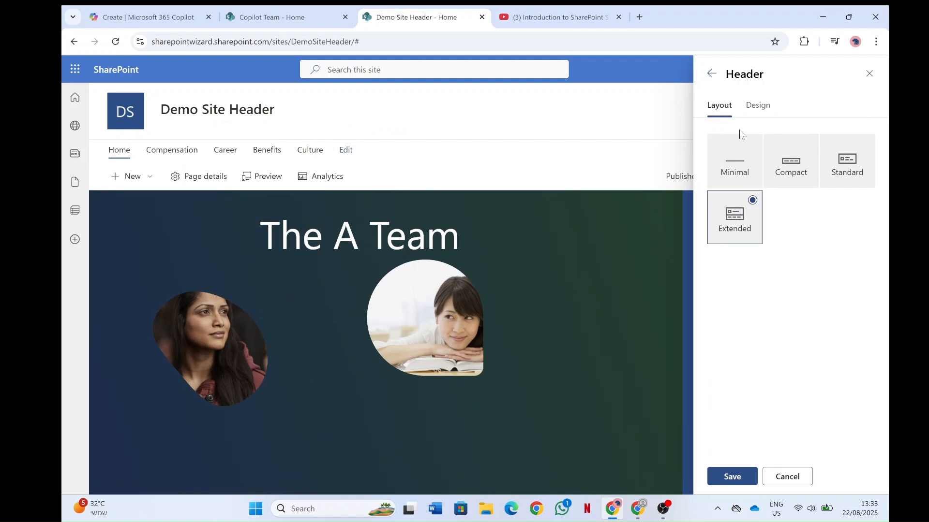
click(758, 107)
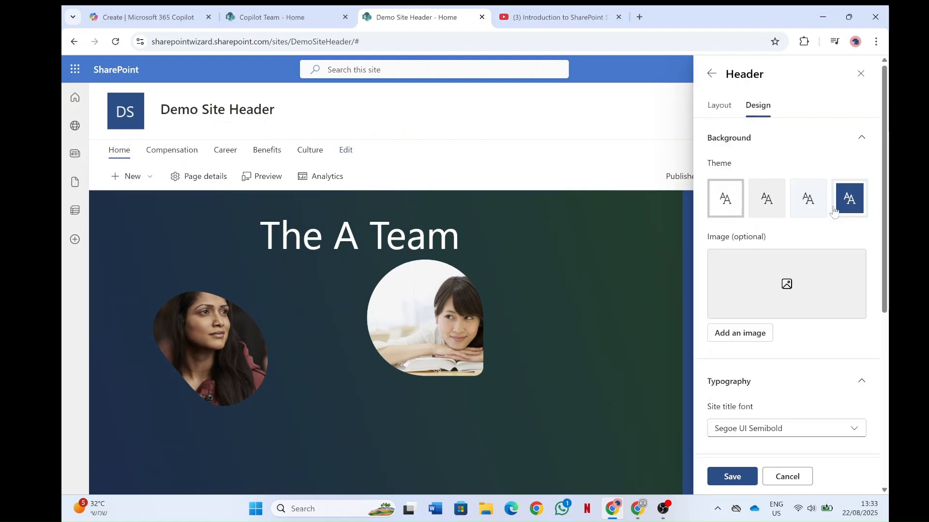
click(851, 208)
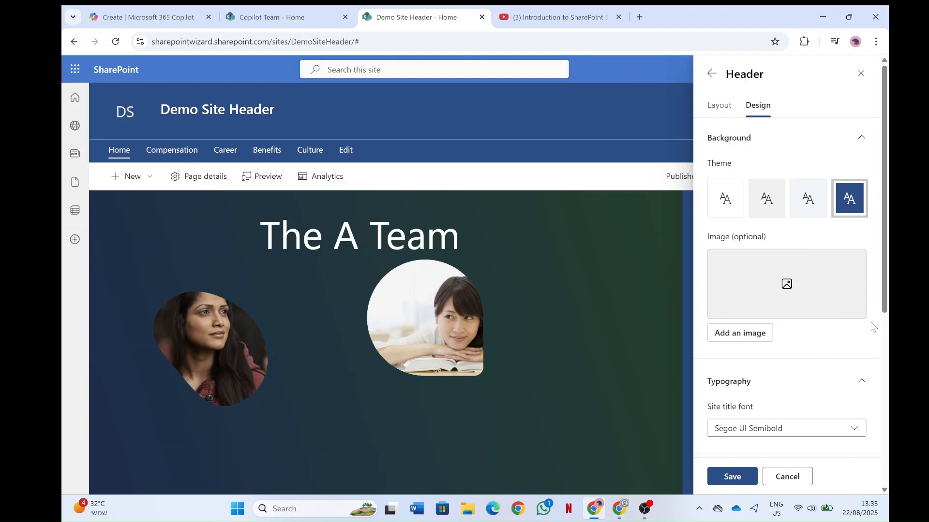
Insert the stock photo of icebergs under a cloudy sky as the header's background image.
click(743, 338)
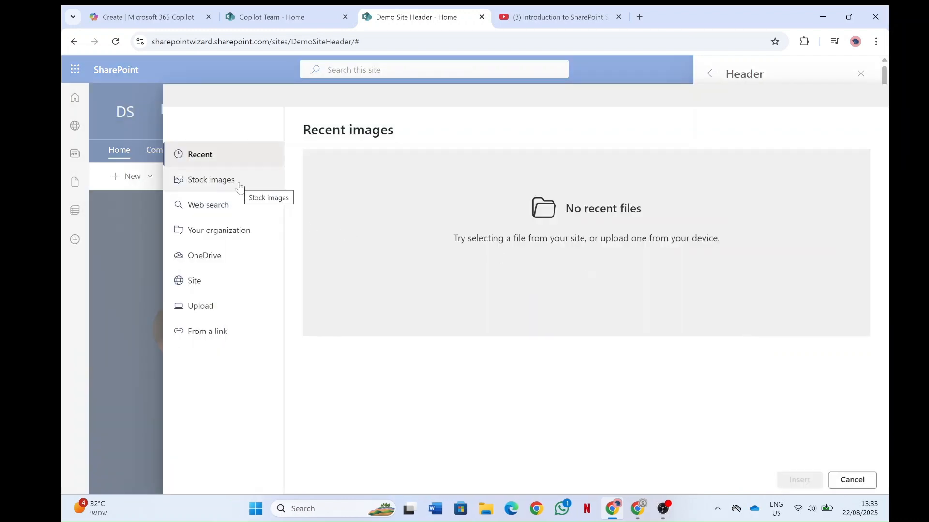
click(204, 184)
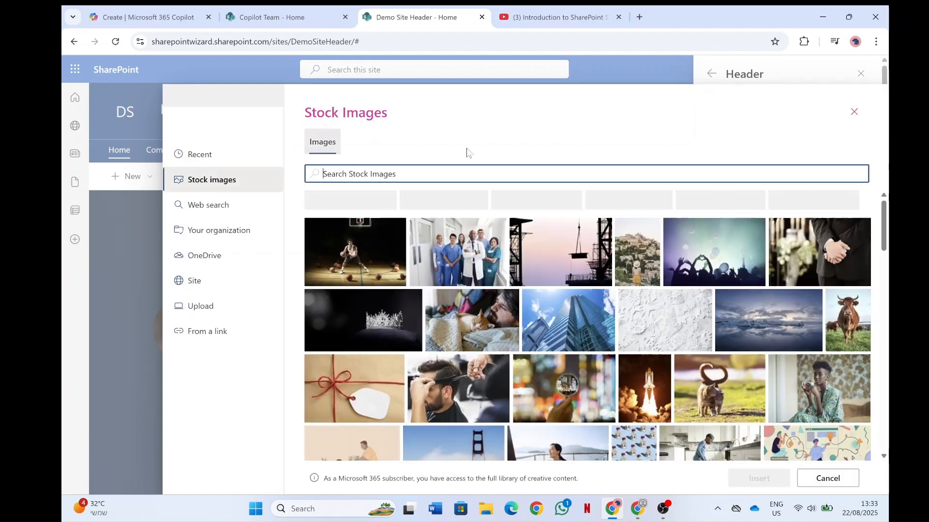
click(758, 324)
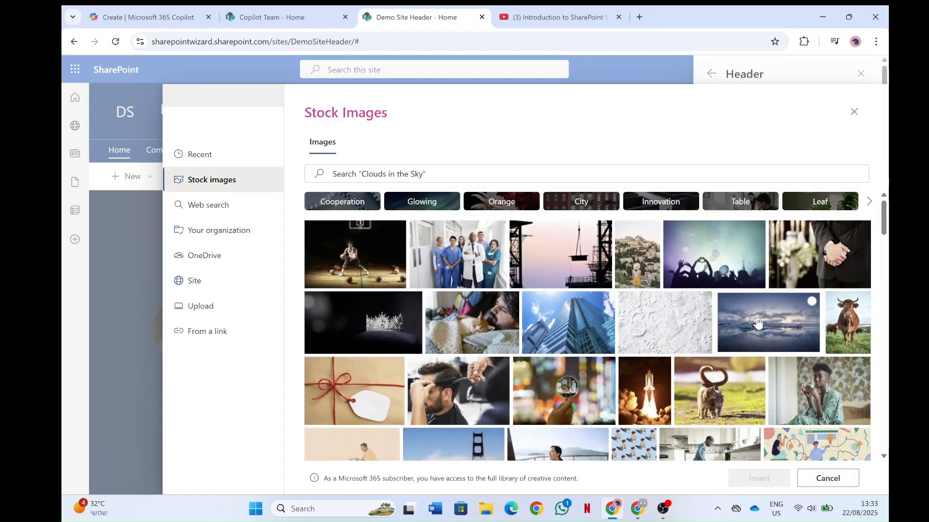
click(763, 479)
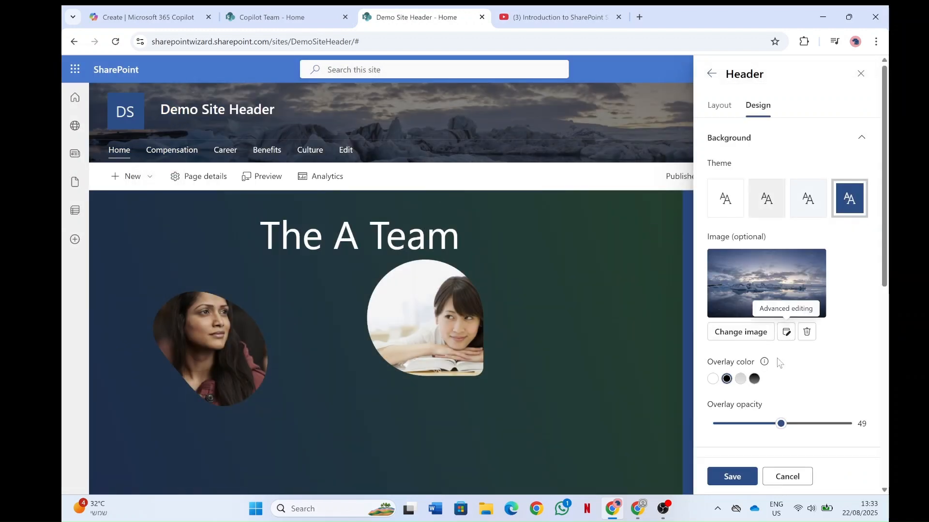
View the header image's advanced editing options, and give the image a black overlay with opacity 44.
click(786, 332)
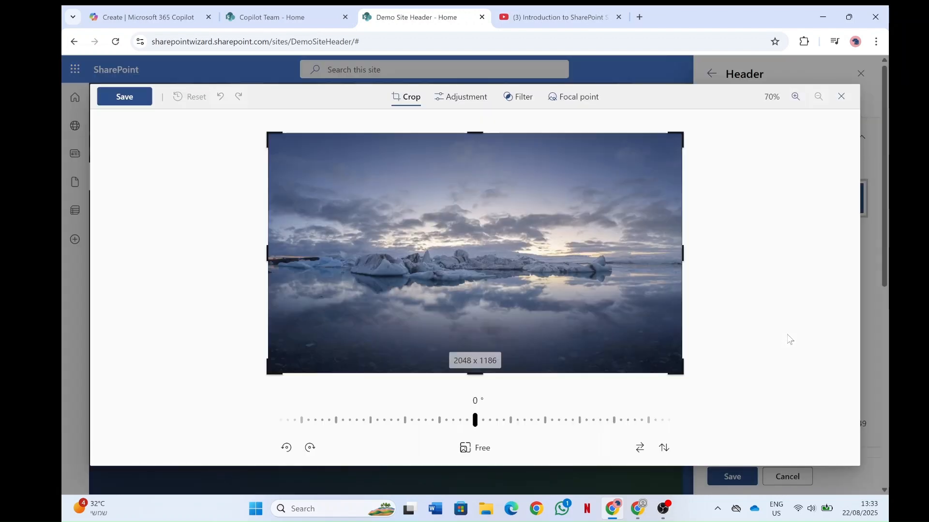
click(841, 96)
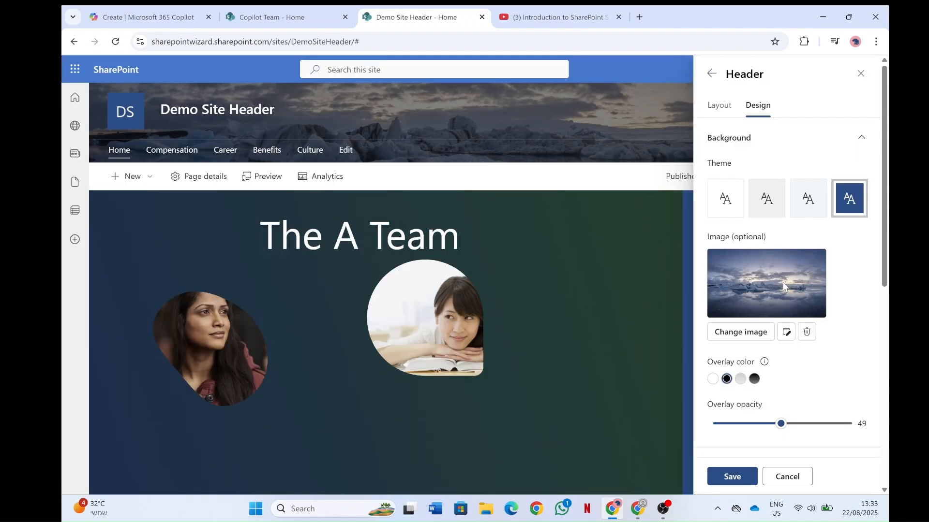
click(740, 379)
click(727, 380)
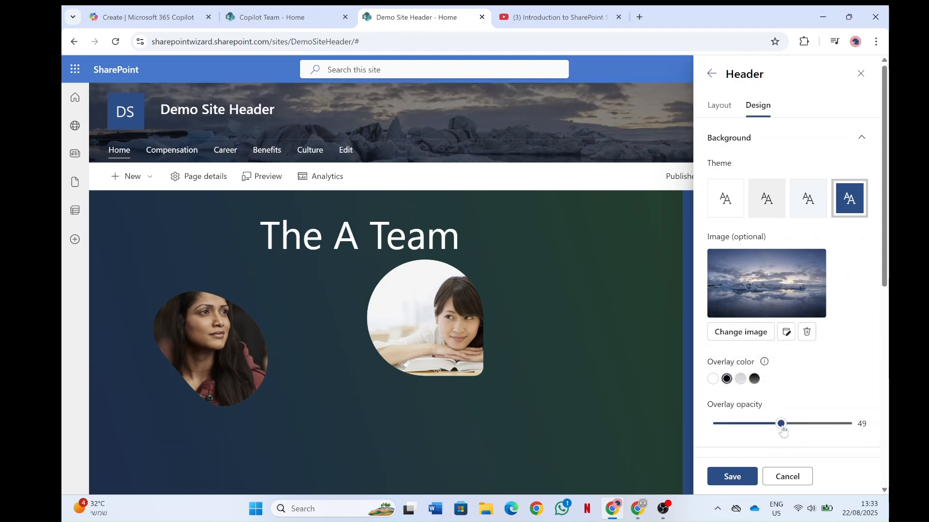
drag(781, 424, 774, 442)
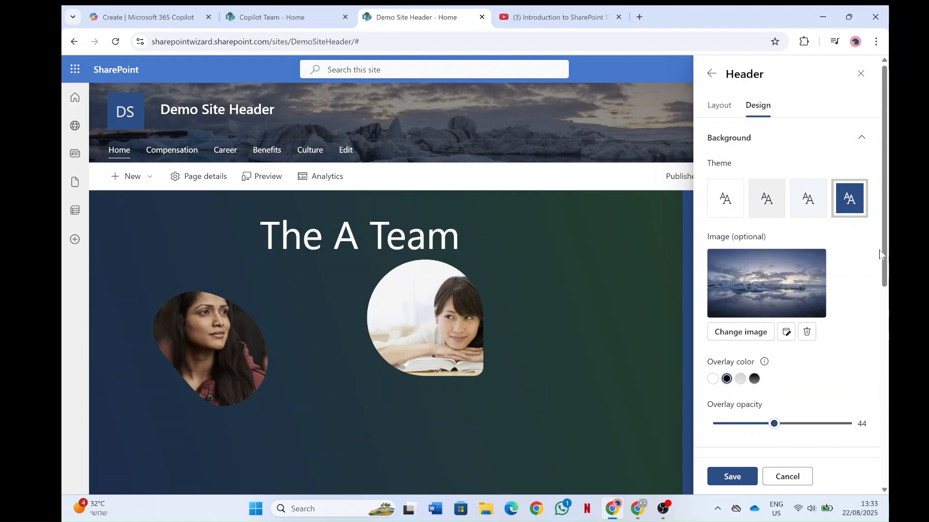
Try Segoe UI Regular as the site title font and switch back to Segoe UI Semibold.
drag(887, 217, 878, 327)
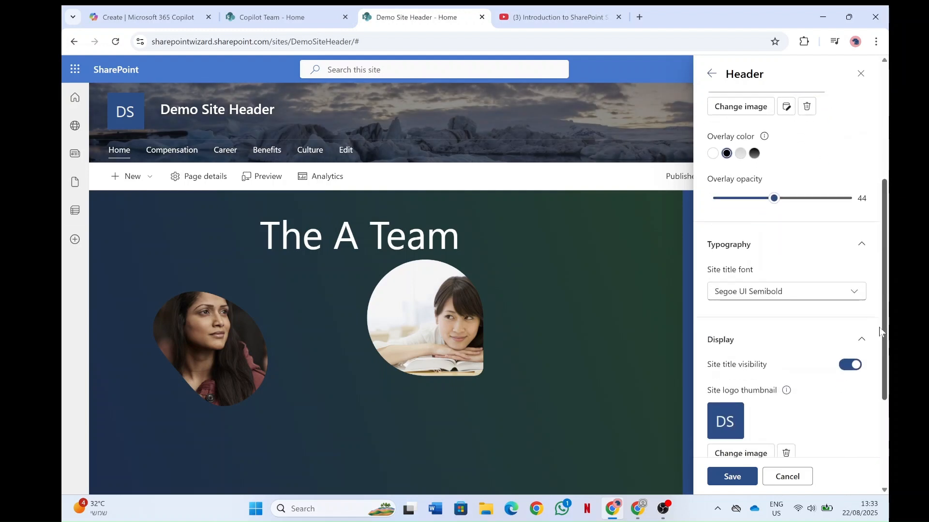
click(784, 291)
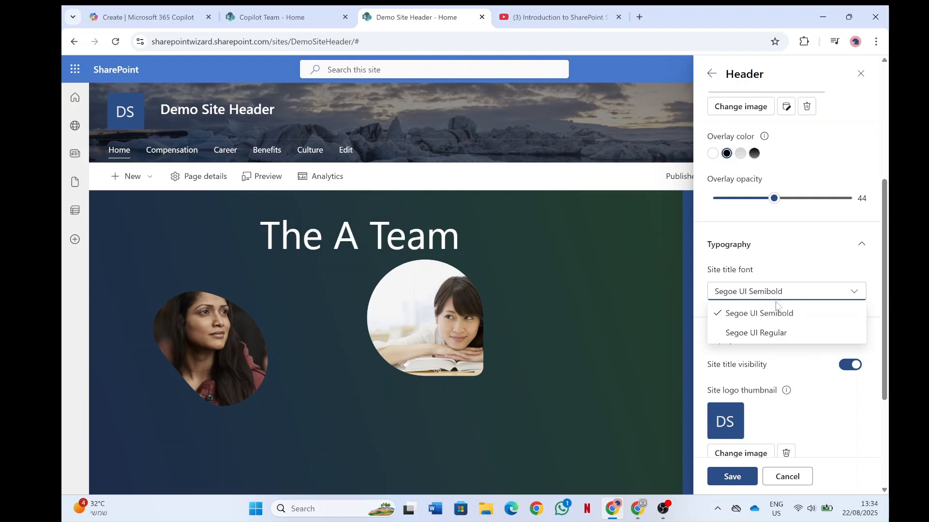
click(771, 333)
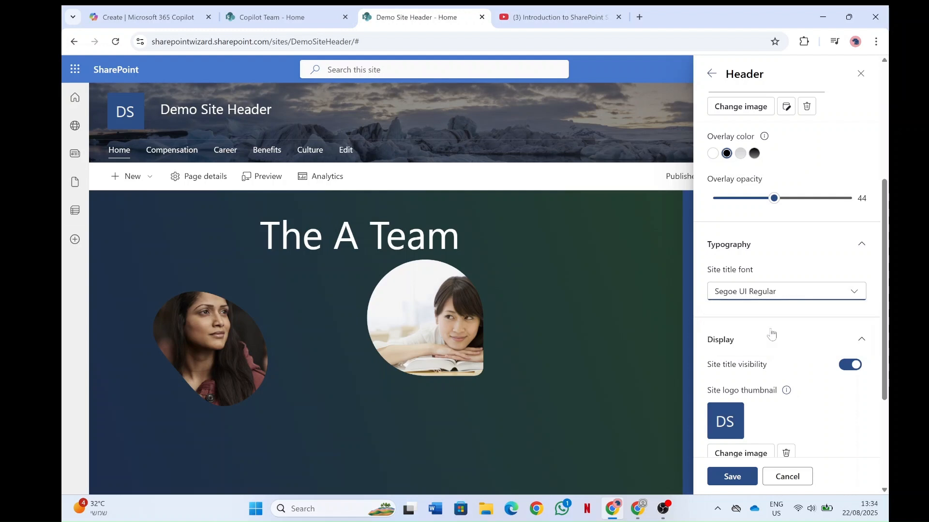
click(759, 296)
click(751, 314)
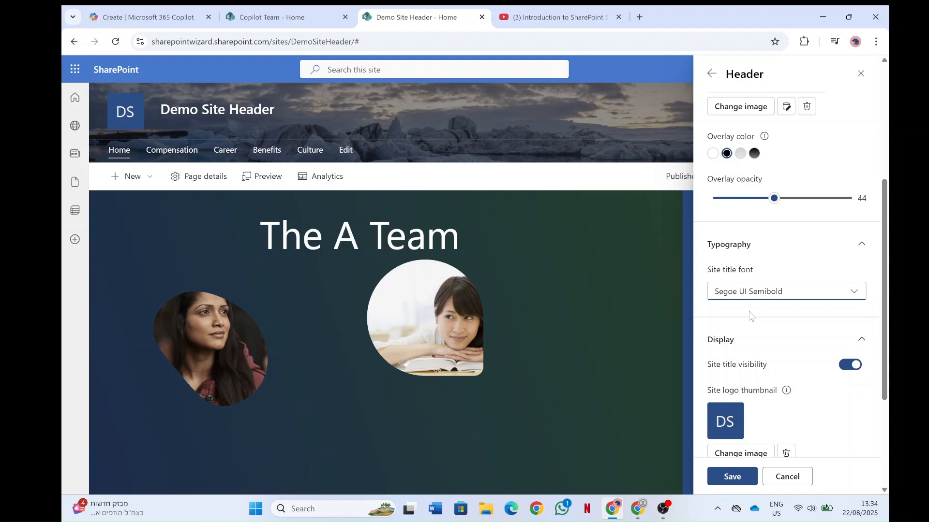
click(754, 294)
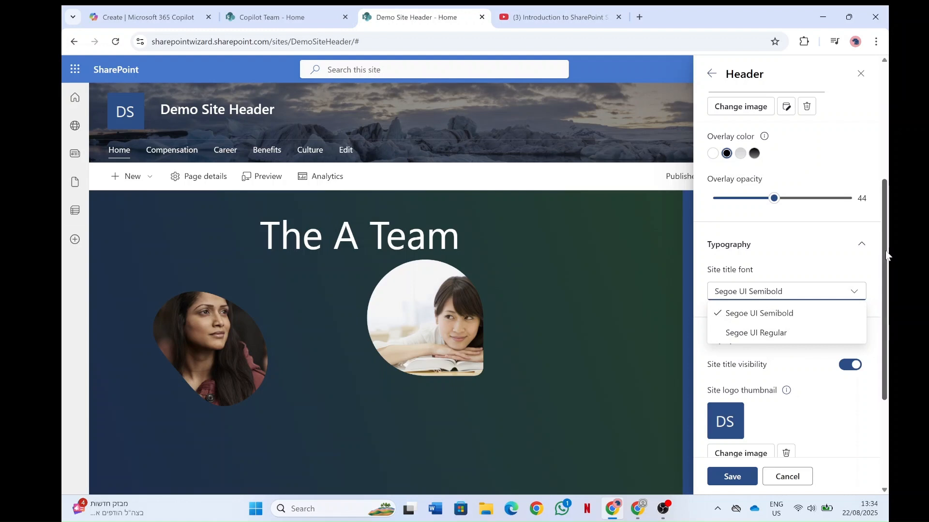
Replace the site logo with the image "download (2)" uploaded from the Downloads folder.
drag(885, 250, 886, 335)
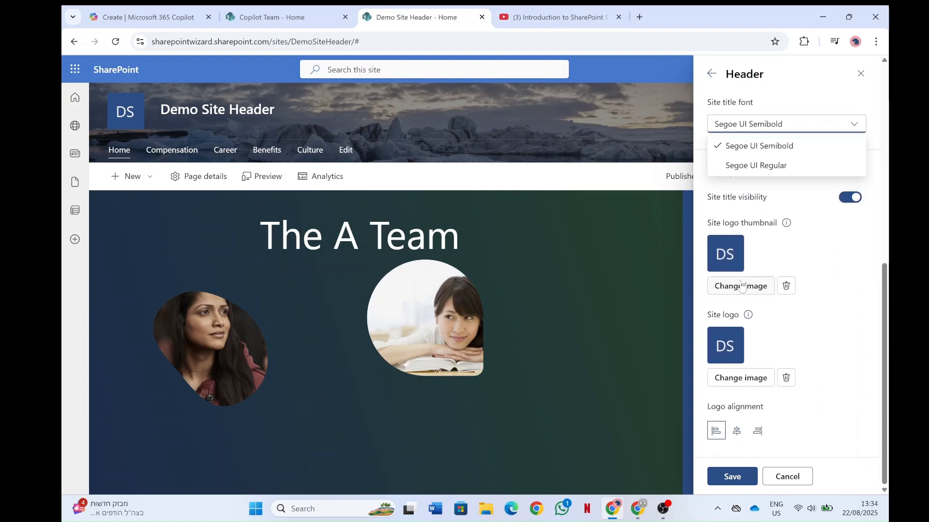
click(739, 382)
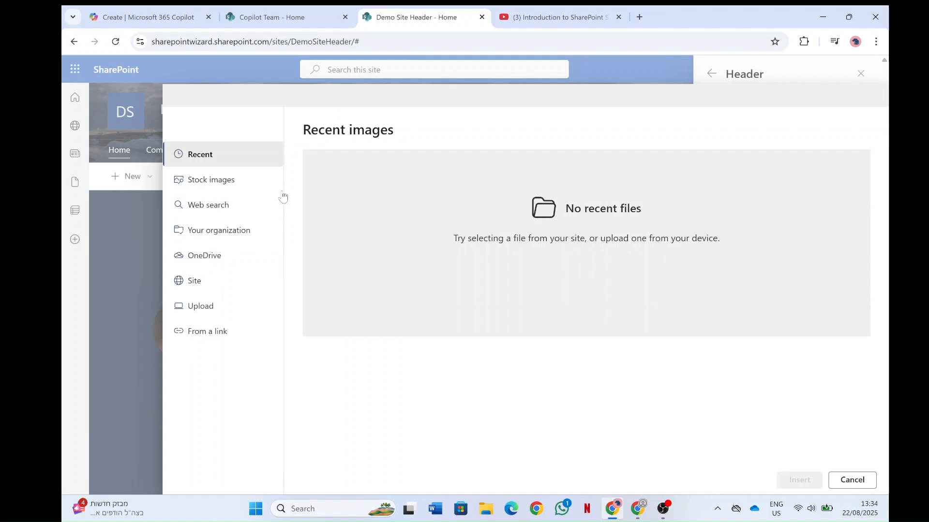
click(210, 308)
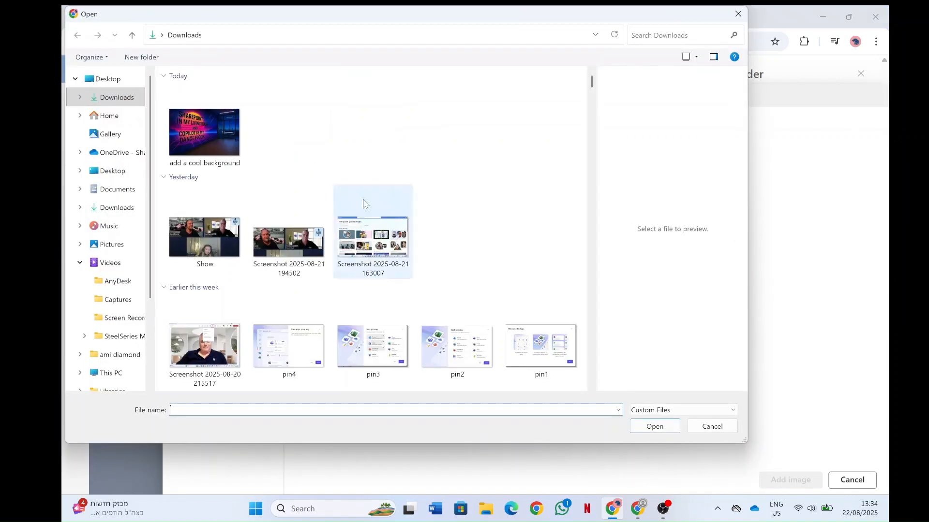
drag(592, 84, 593, 91)
double_click(353, 205)
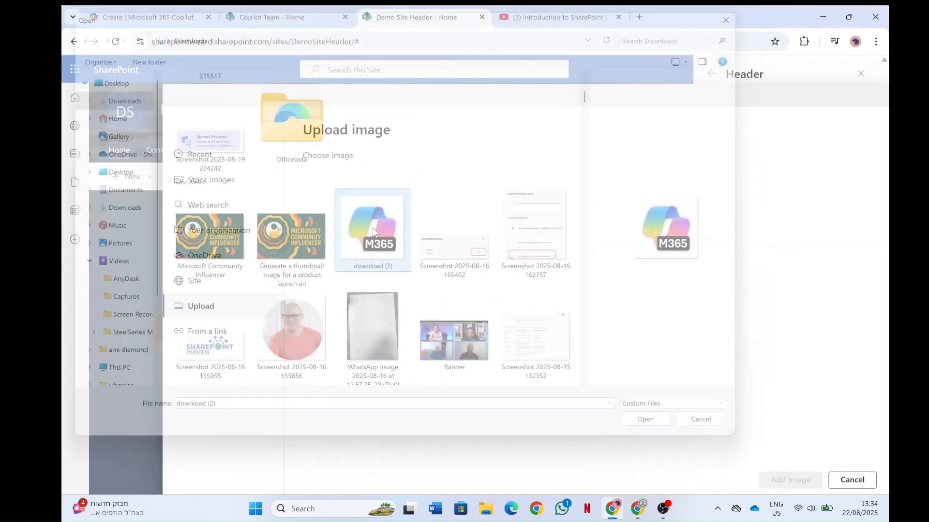
click(793, 479)
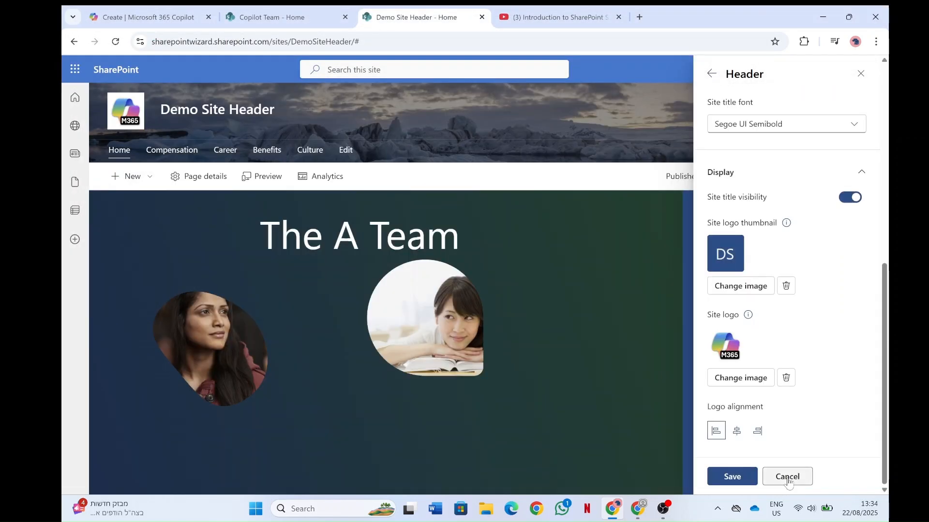
Replace the site logo thumbnail with the round Microsoft MVP 2025 badge image uploaded from the Downloads folder.
click(741, 290)
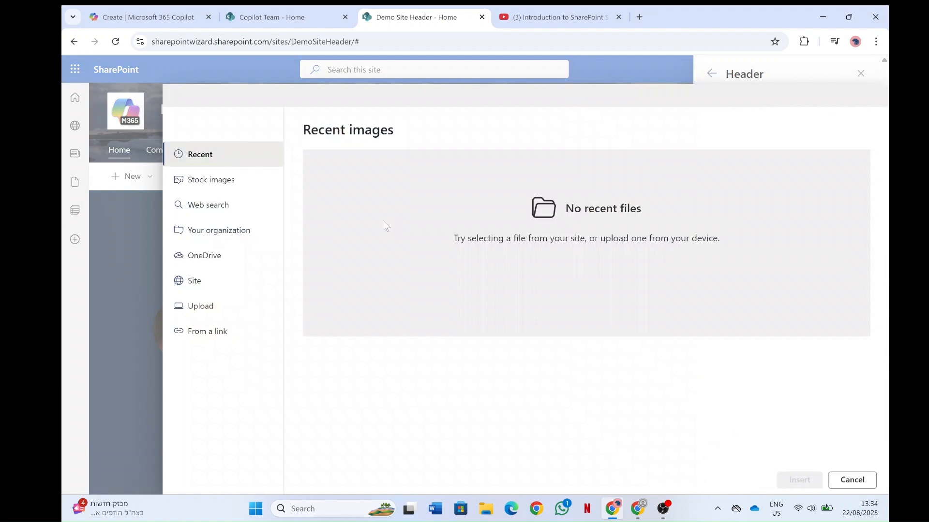
click(203, 305)
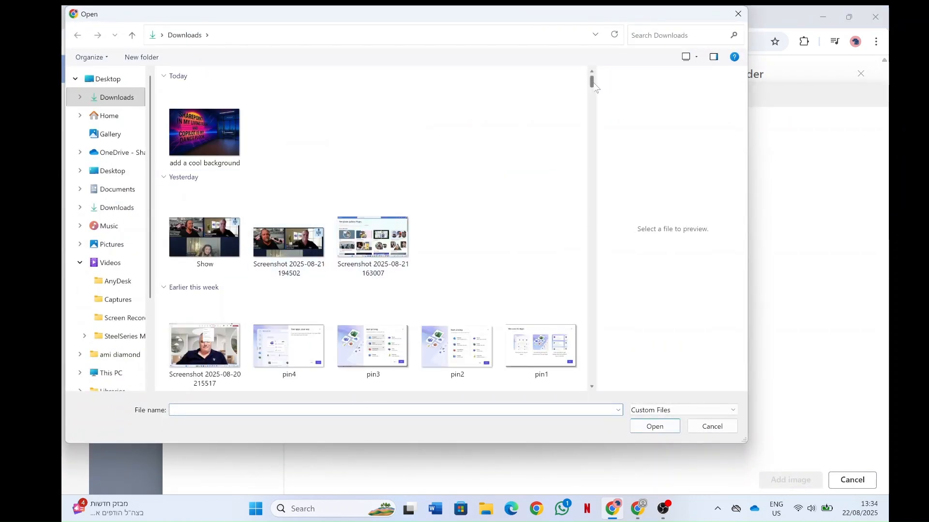
drag(593, 82, 594, 102)
double_click(372, 207)
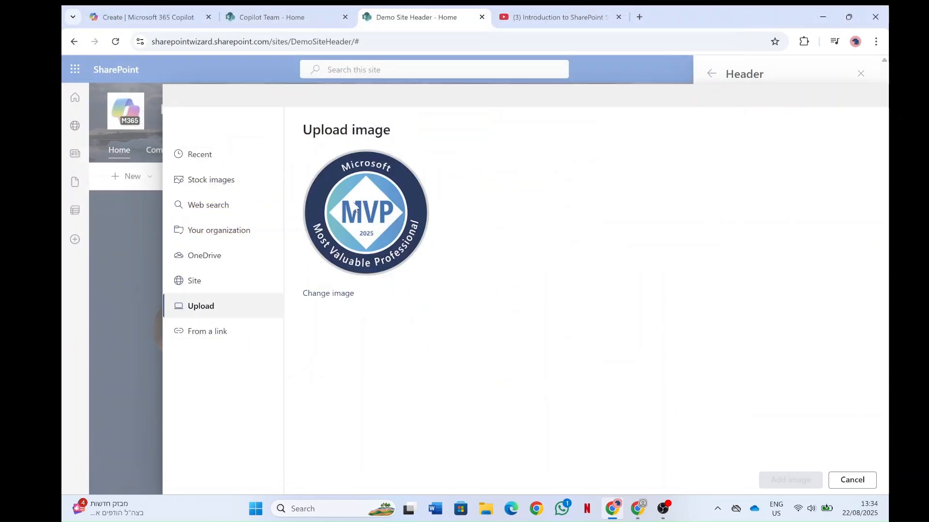
click(795, 480)
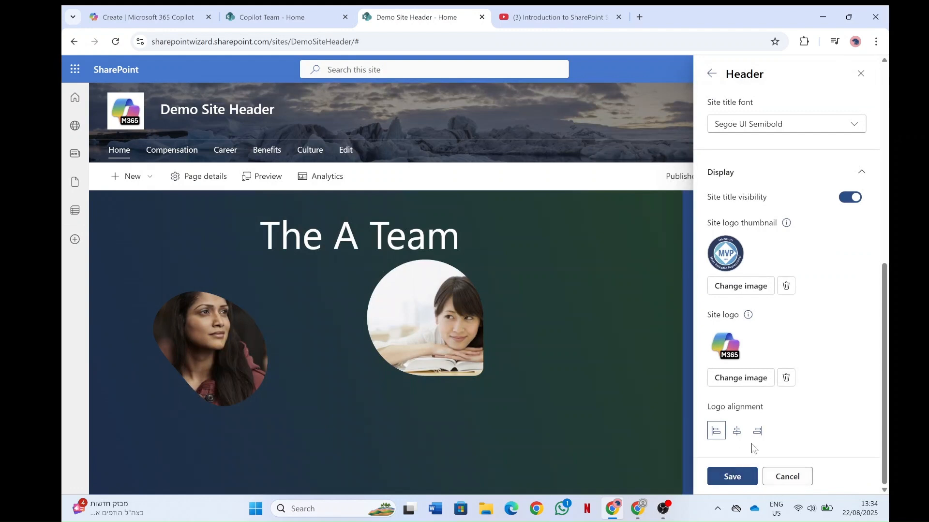
Try the centre and right logo alignments, return the logo to left alignment, and save the header settings.
click(736, 430)
click(757, 430)
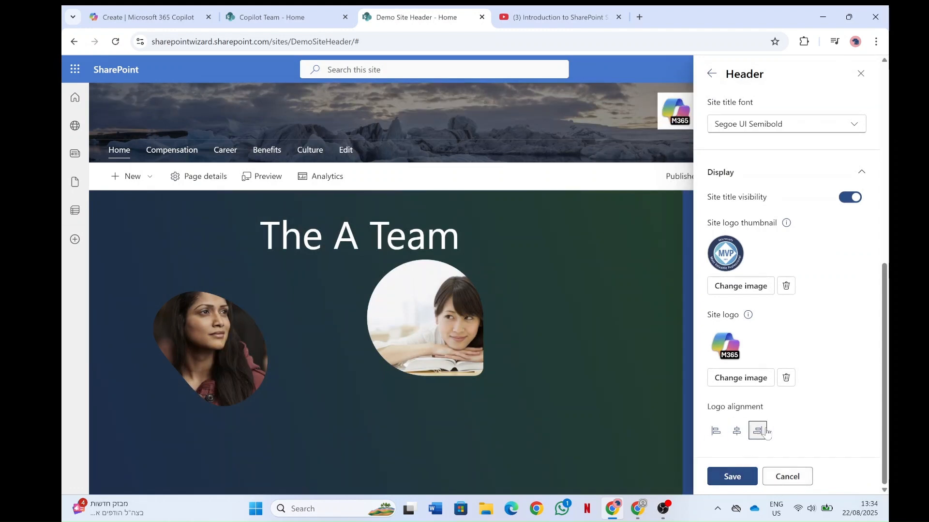
click(716, 430)
click(732, 483)
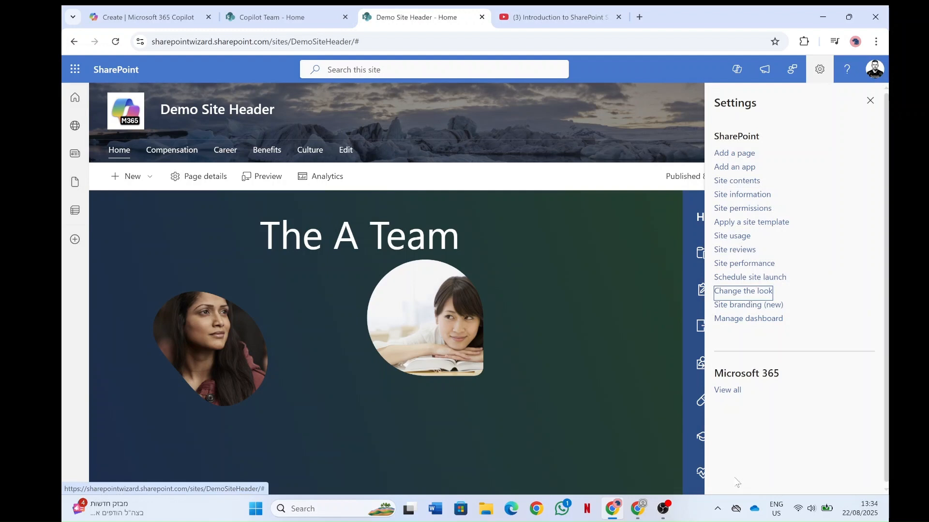
click(870, 100)
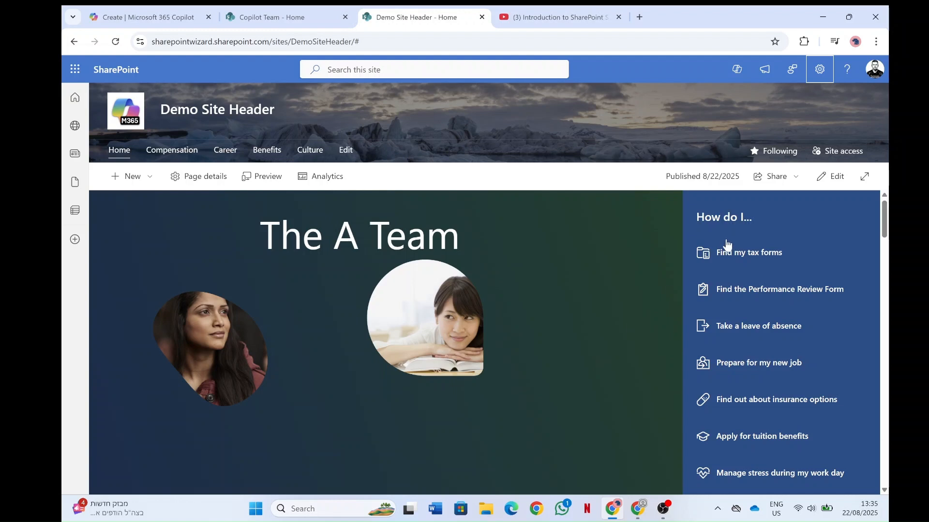
Set the stock photo of icebergs under a cloudy sky as the background of the "The A Team" section and republish the page.
click(829, 176)
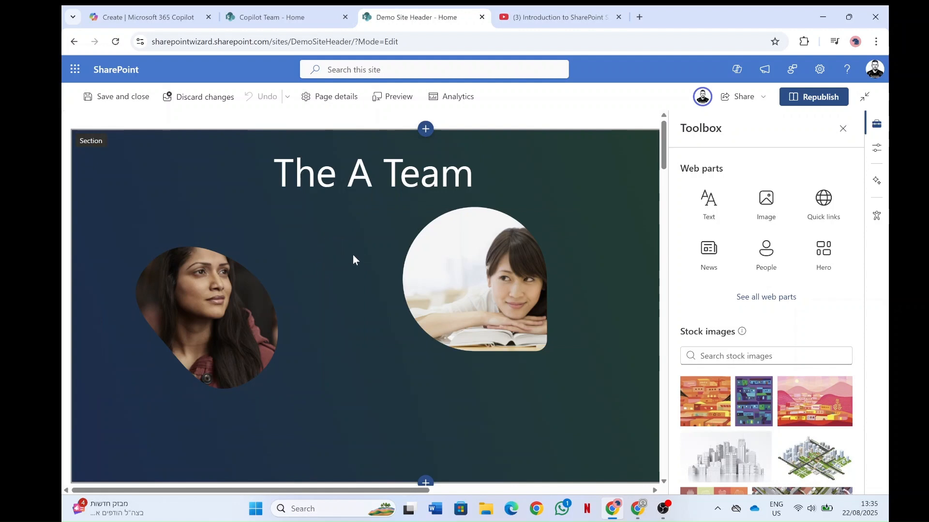
click(105, 146)
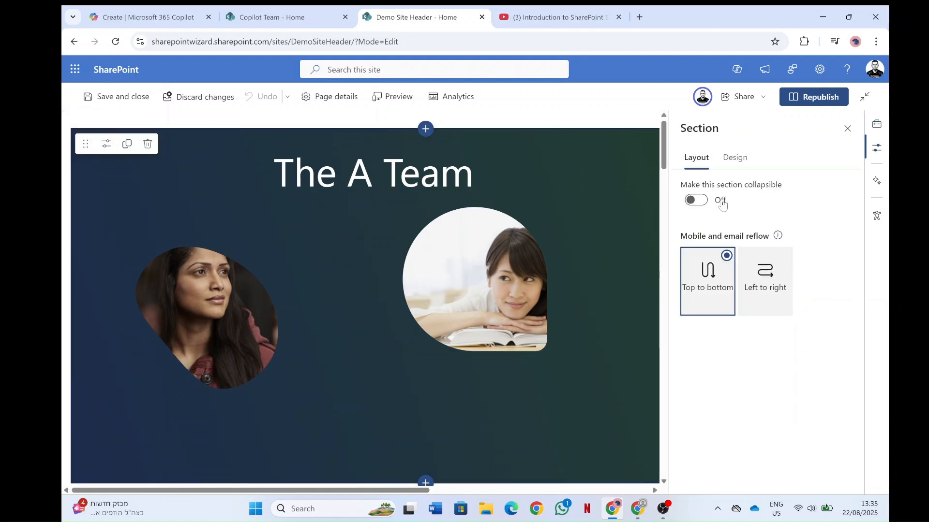
click(735, 158)
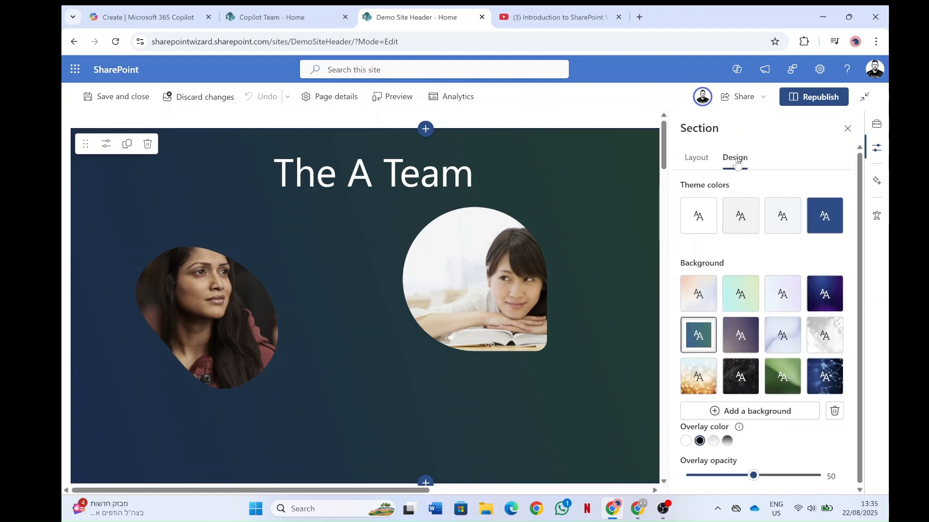
click(805, 411)
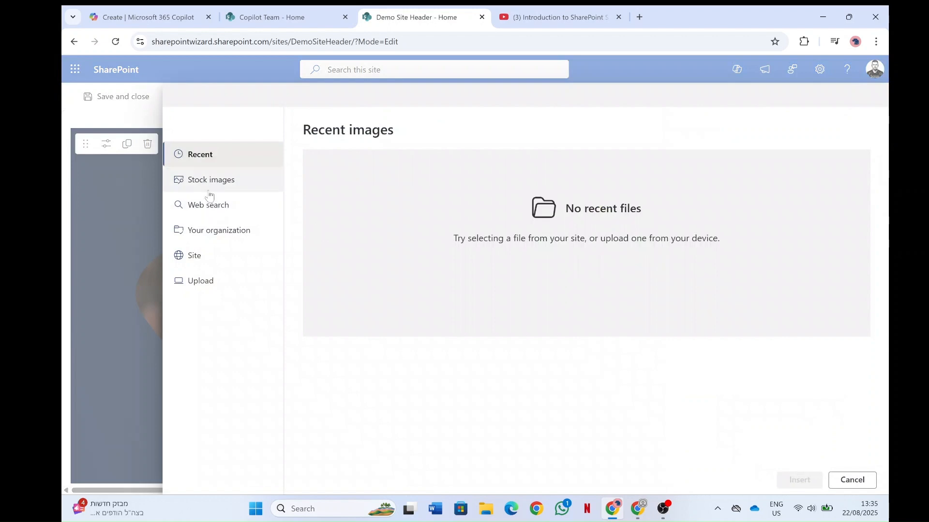
click(217, 182)
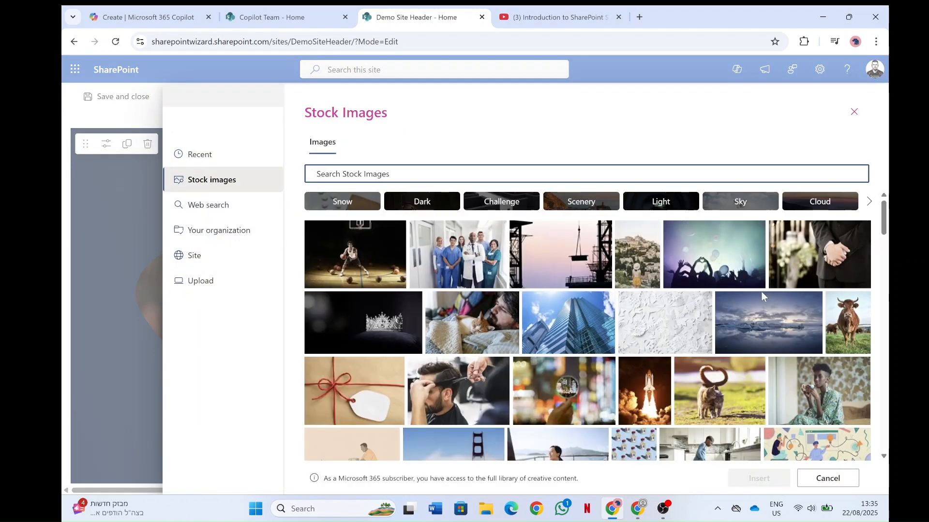
click(767, 314)
click(769, 477)
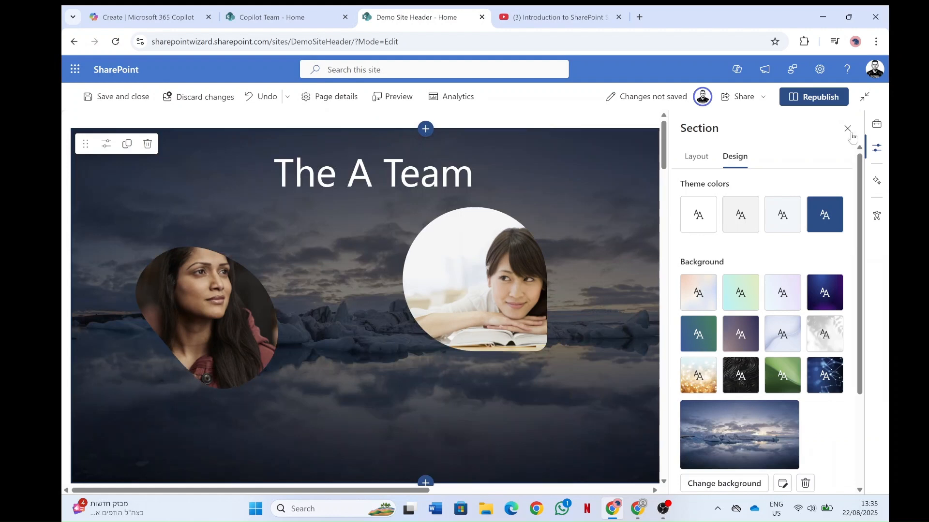
click(847, 129)
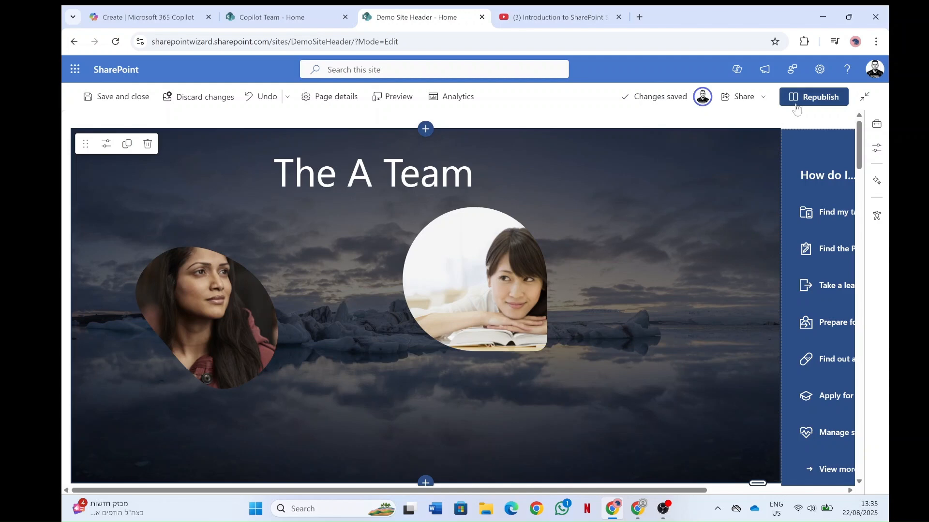
click(811, 100)
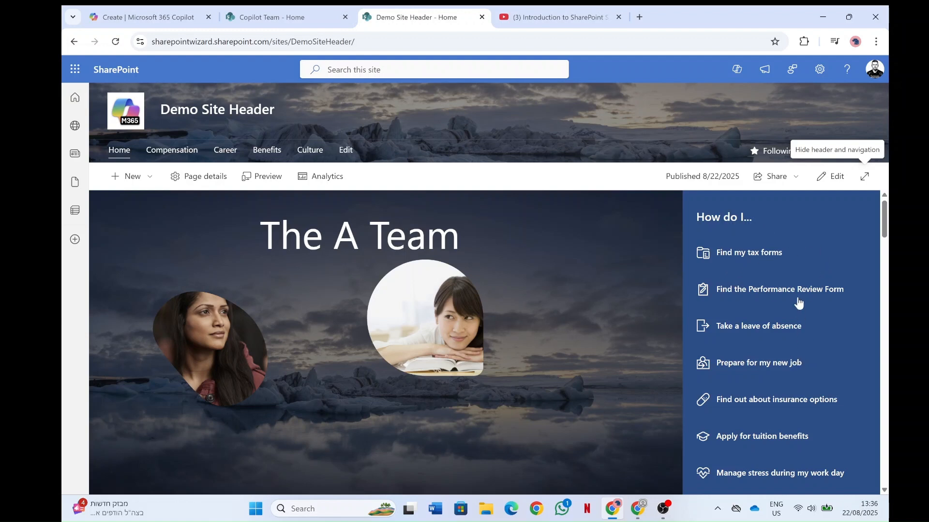
Give the vertical "How do I..." section the same iceberg stock photo as its background and republish the page.
click(829, 177)
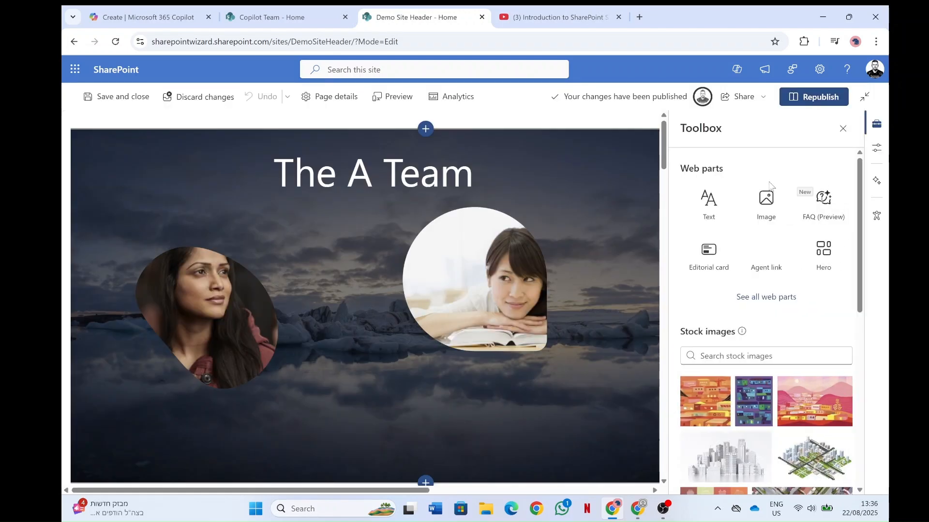
click(842, 128)
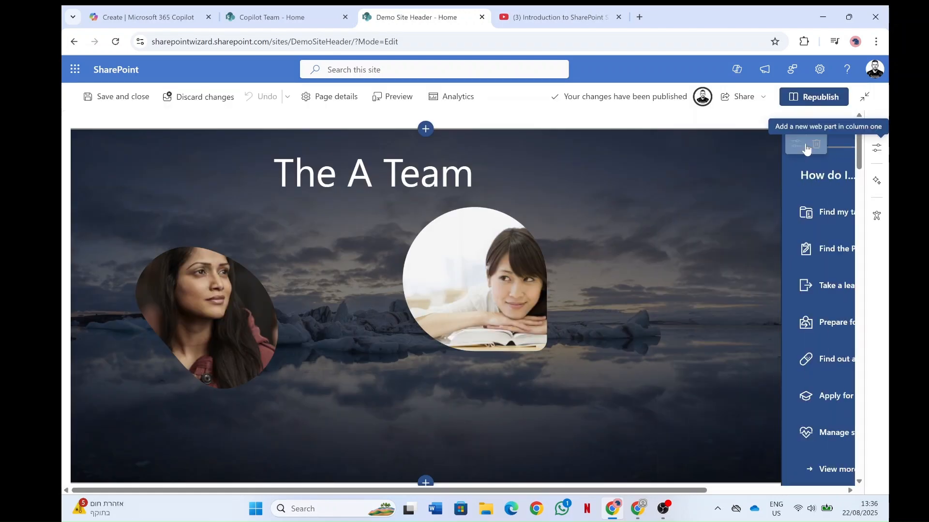
click(796, 144)
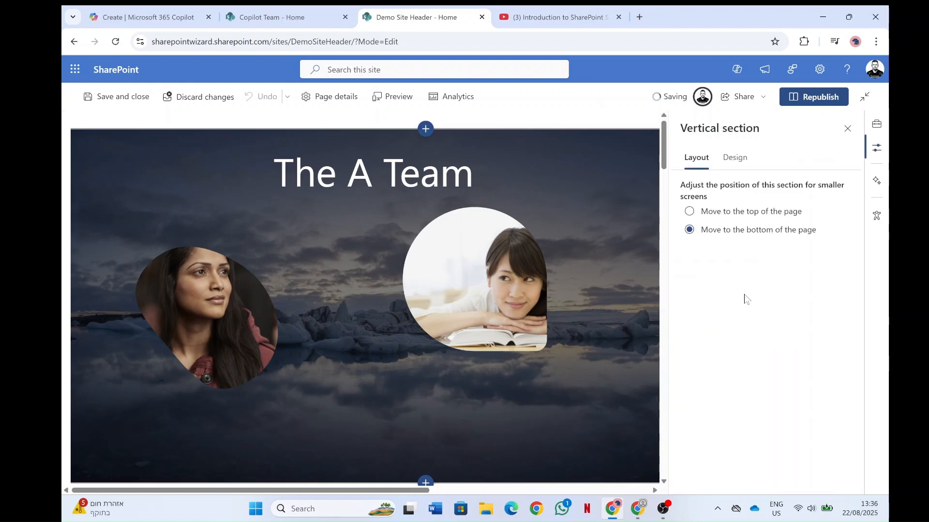
click(737, 158)
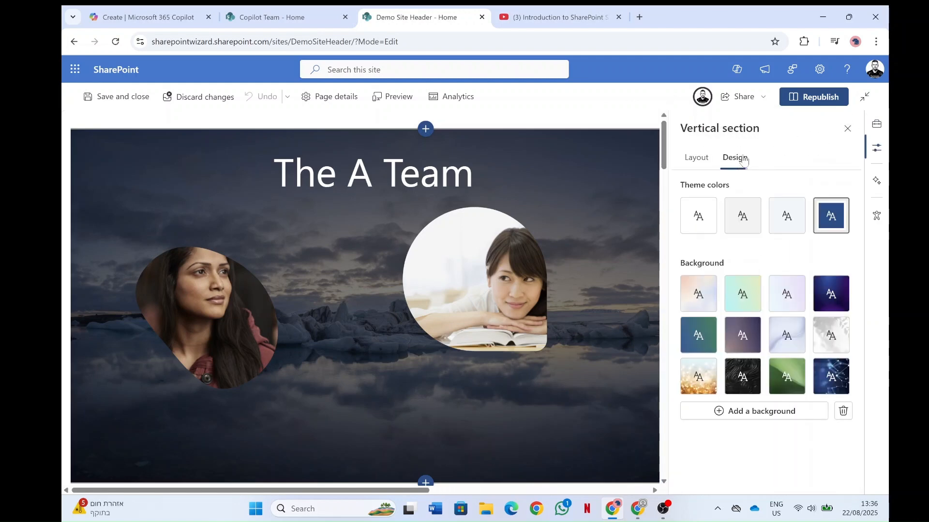
click(772, 411)
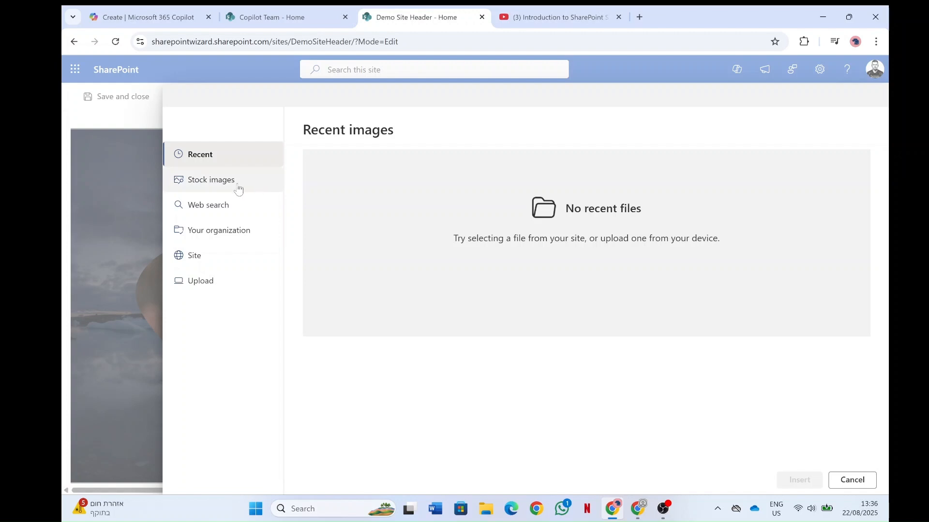
click(238, 180)
click(774, 321)
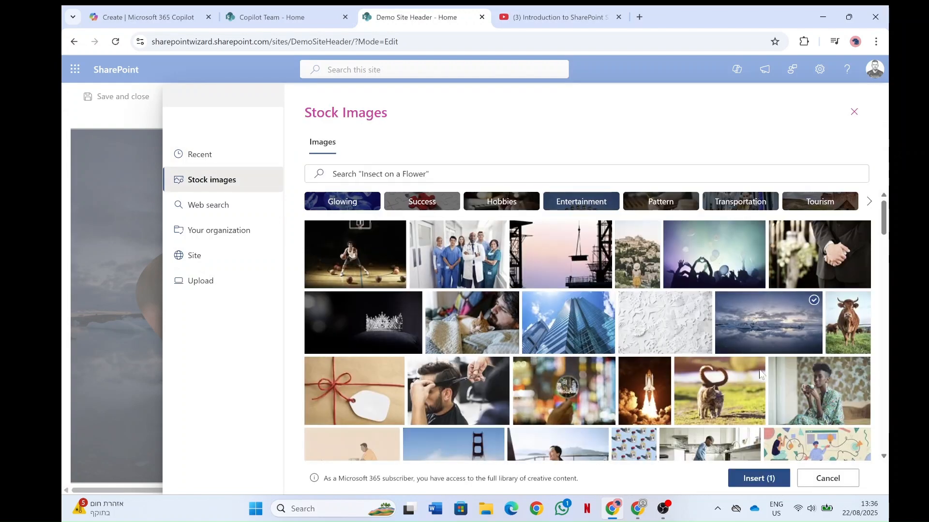
click(757, 479)
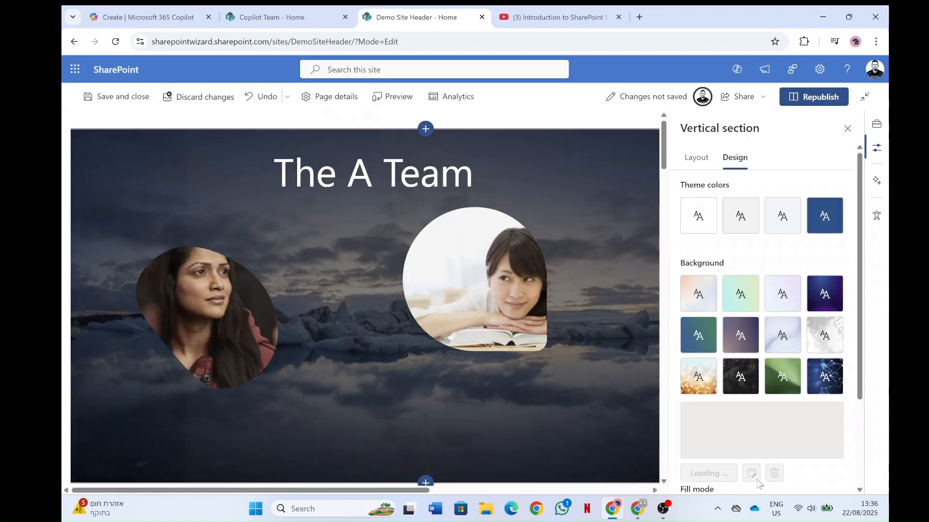
click(847, 129)
click(819, 99)
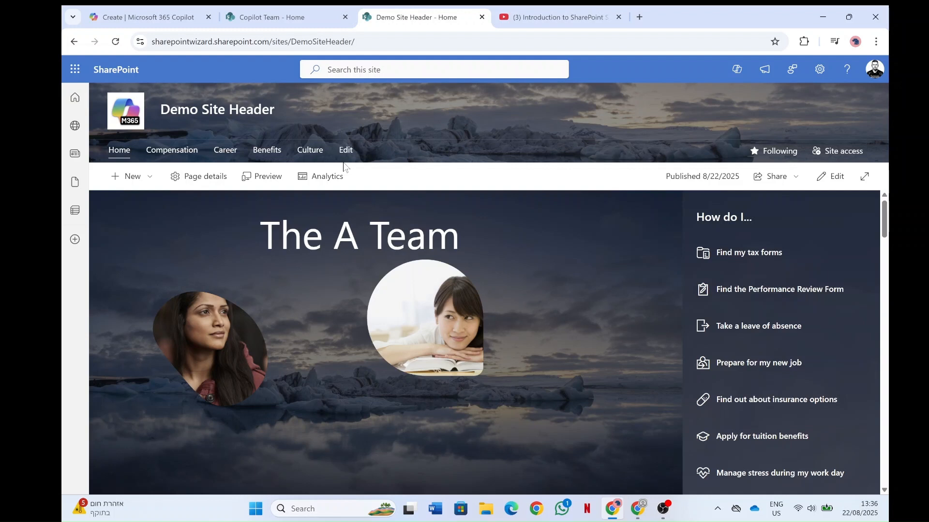
Share the site with a colleague from the directory, granting Read access and sending an email.
click(819, 70)
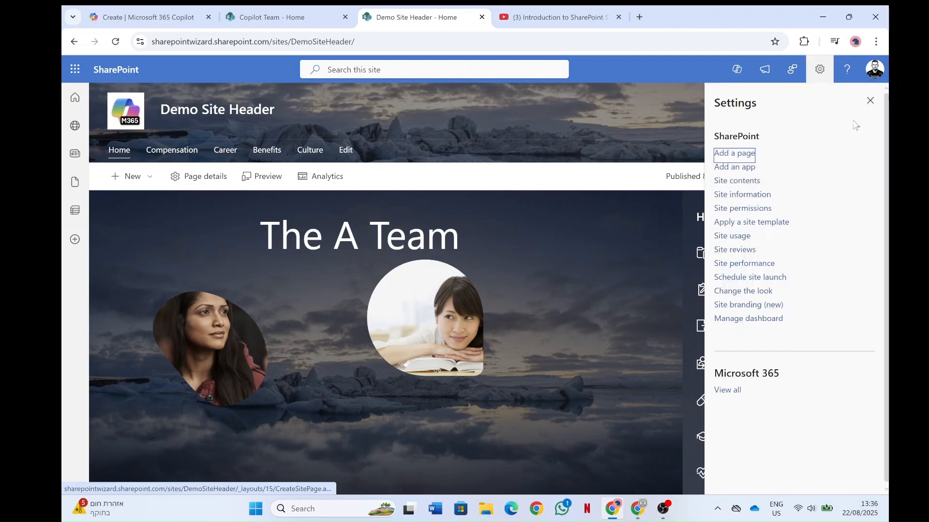
click(869, 103)
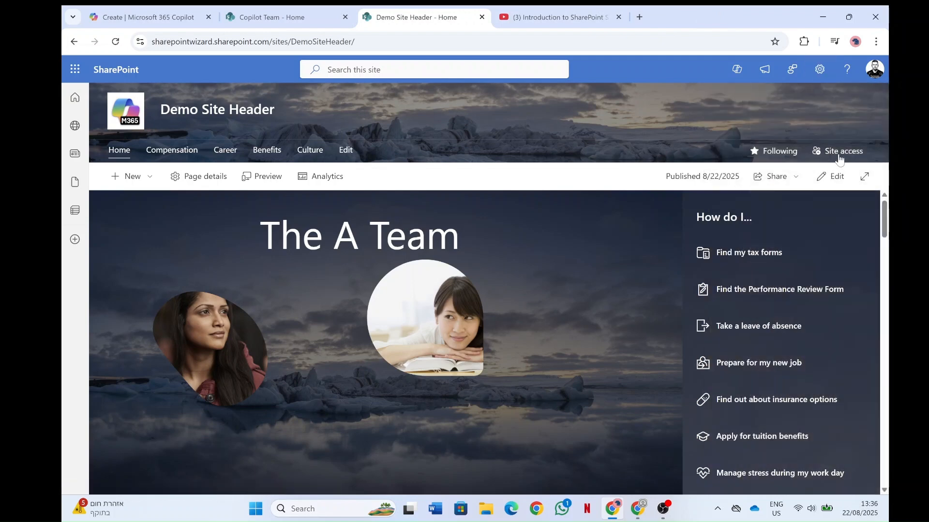
click(836, 153)
text(ale)
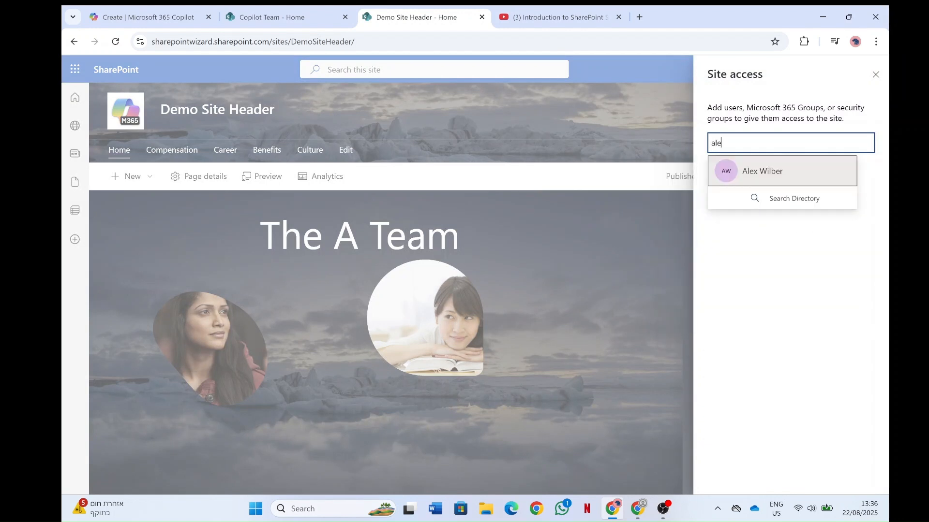
click(764, 170)
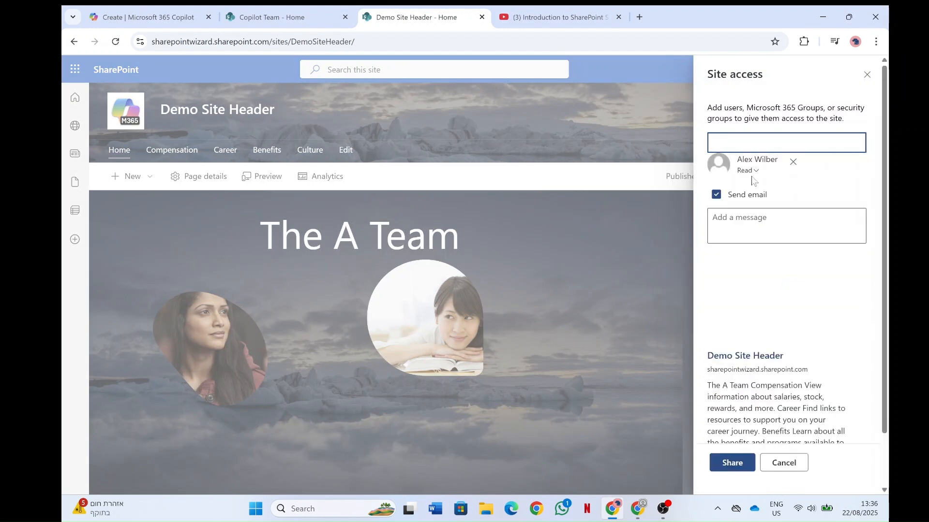
click(727, 464)
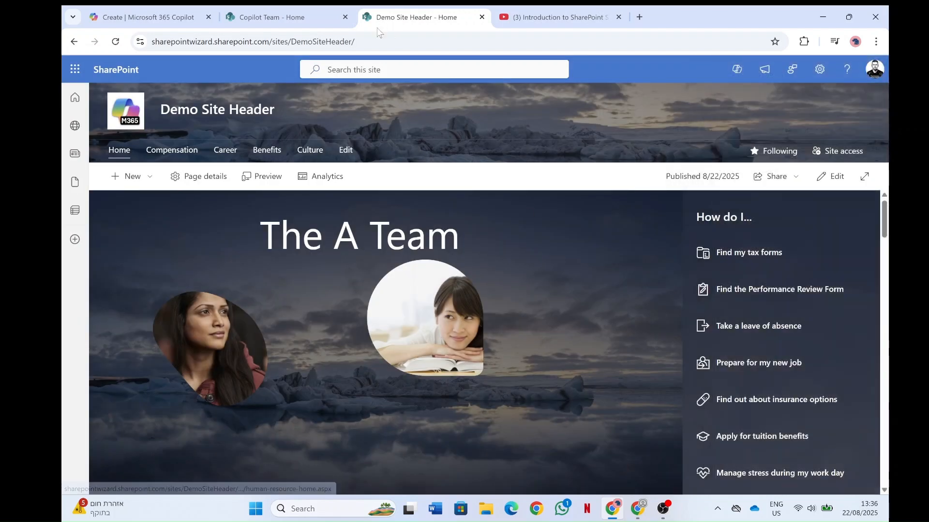
Copy the Demo Site Header address, open it in the other Chrome profile's window, and dismiss the Outlook notification.
click(381, 38)
key(ctrl+c)
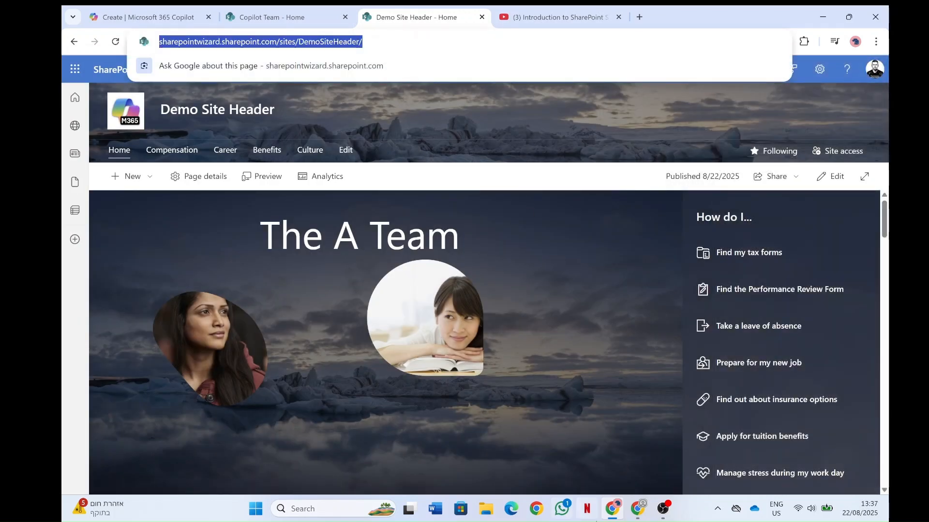
click(638, 509)
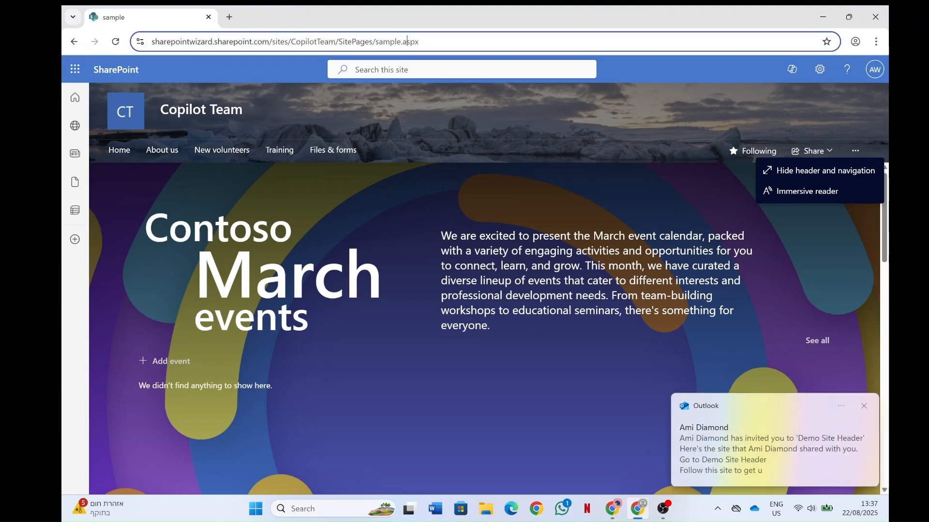
click(413, 38)
key(ctrl+v)
key(Return)
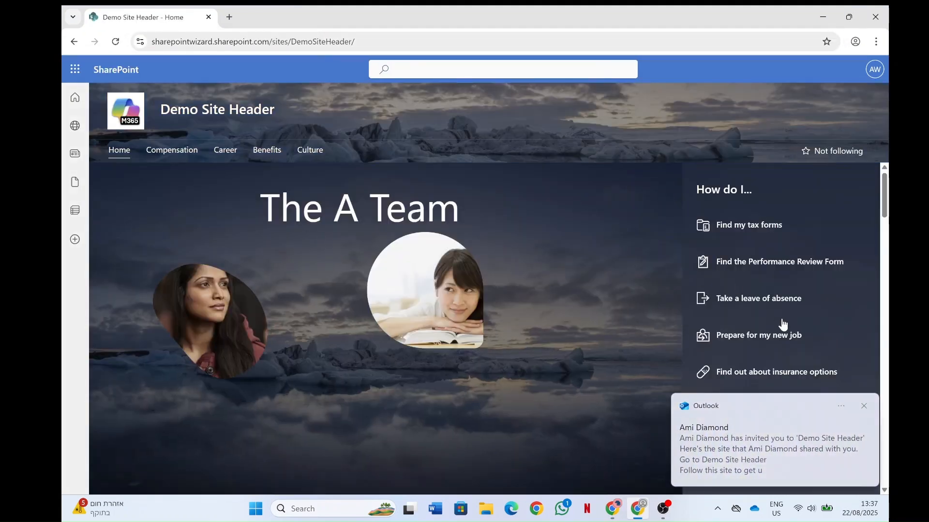
click(863, 406)
click(582, 134)
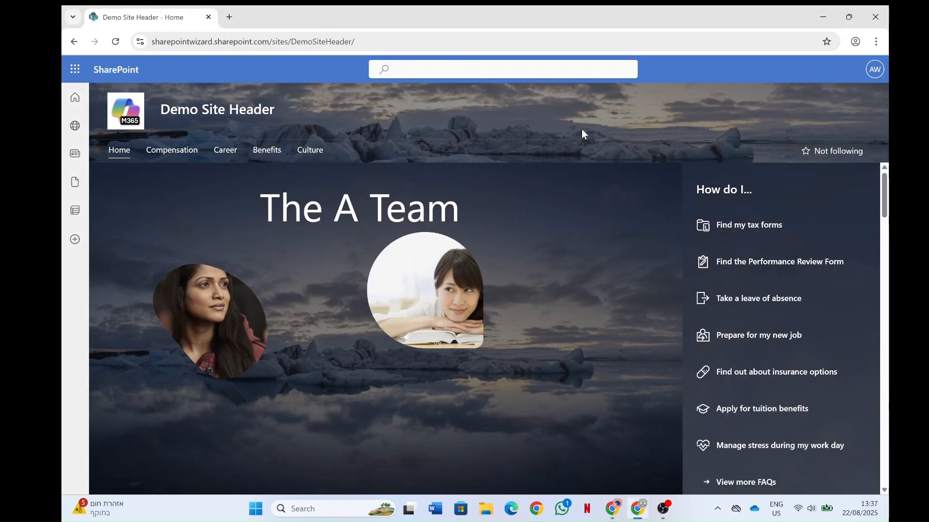
Compare the owner's view of the site header with the invited colleague's view, and reload the colleague's page.
click(638, 513)
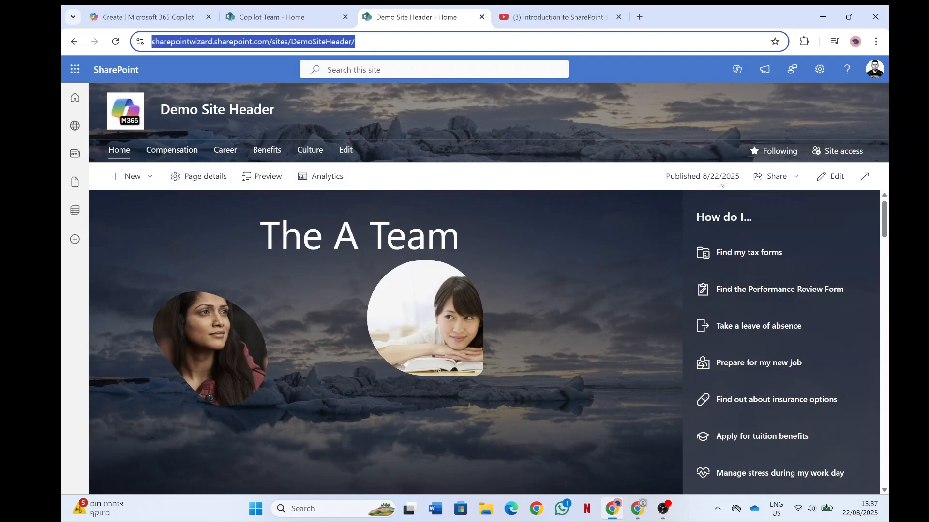
click(639, 510)
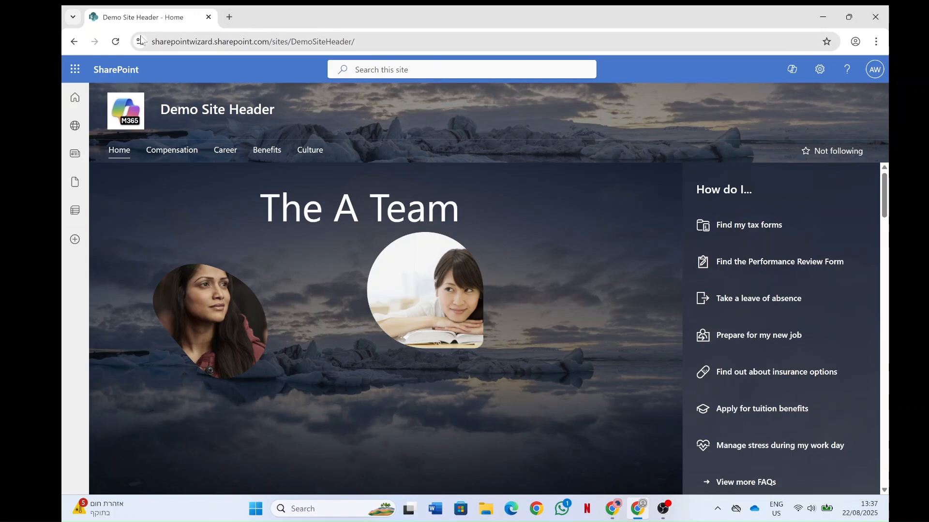
click(115, 41)
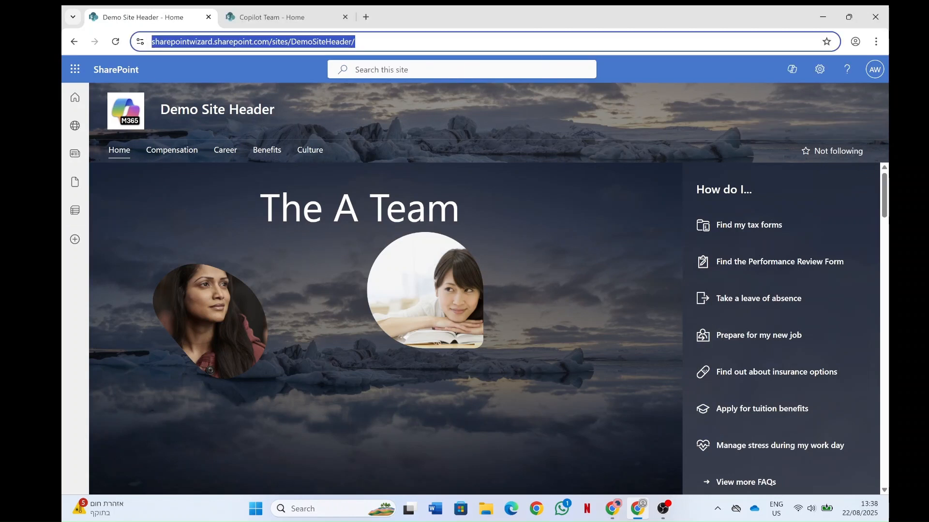
Open the Copilot Team site's sample.aspx page in the colleague's window, hide its header and navigation, and restore them.
text(https://sharepointwizard.sharepoint.com/sites/CopilotTeam/SitePages/sample.aspx)
key(Return)
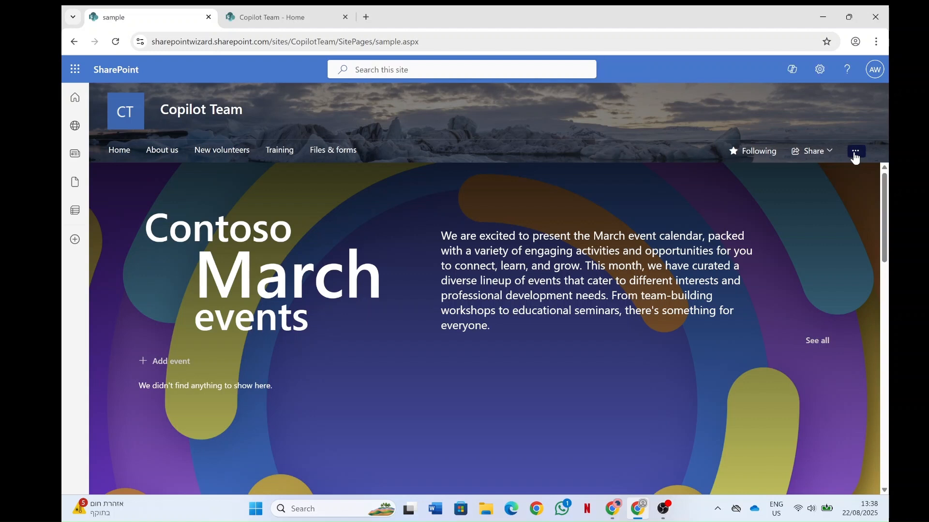
click(855, 157)
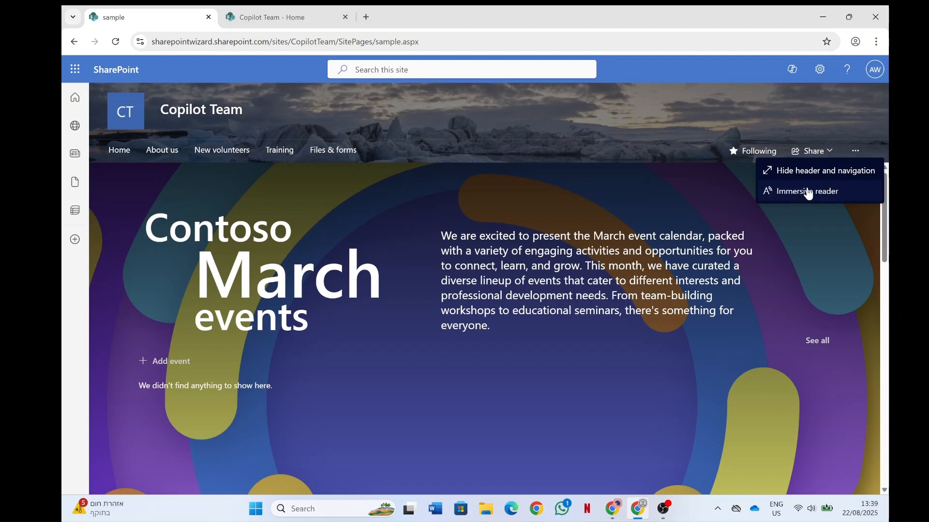
click(819, 179)
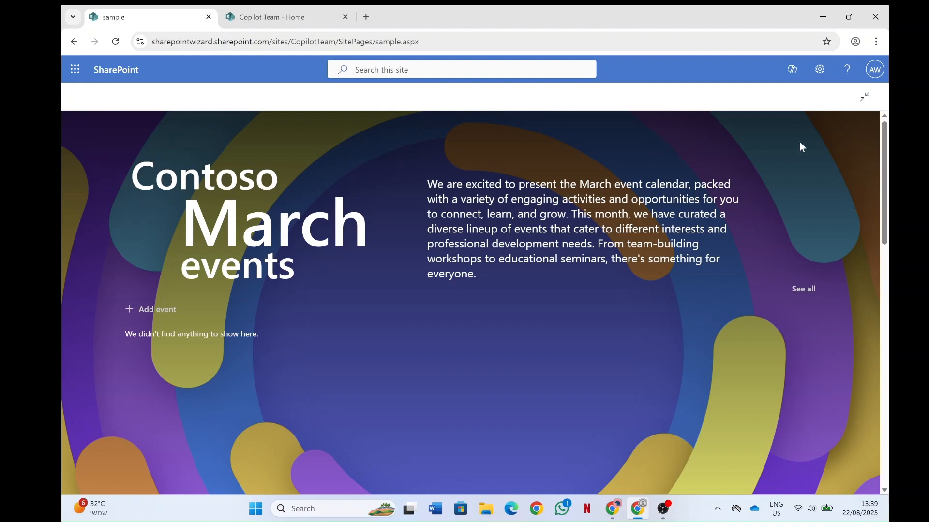
click(865, 98)
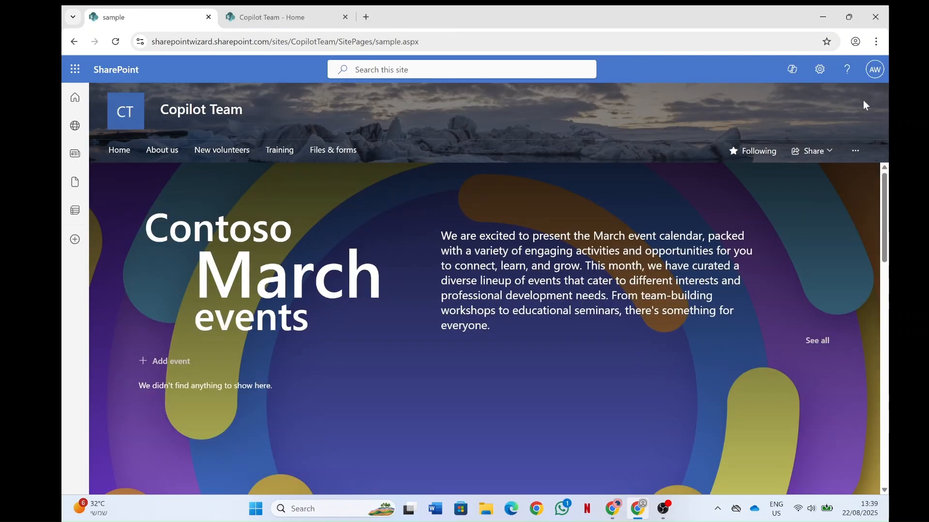
Compare the owner's view of the sample page with the colleague's, and look at the Copilot Team home page header.
click(619, 517)
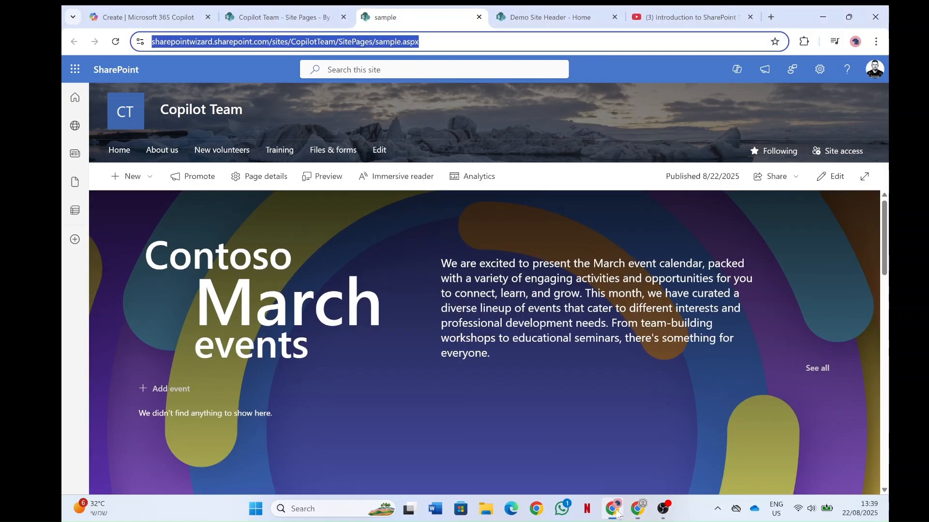
click(614, 517)
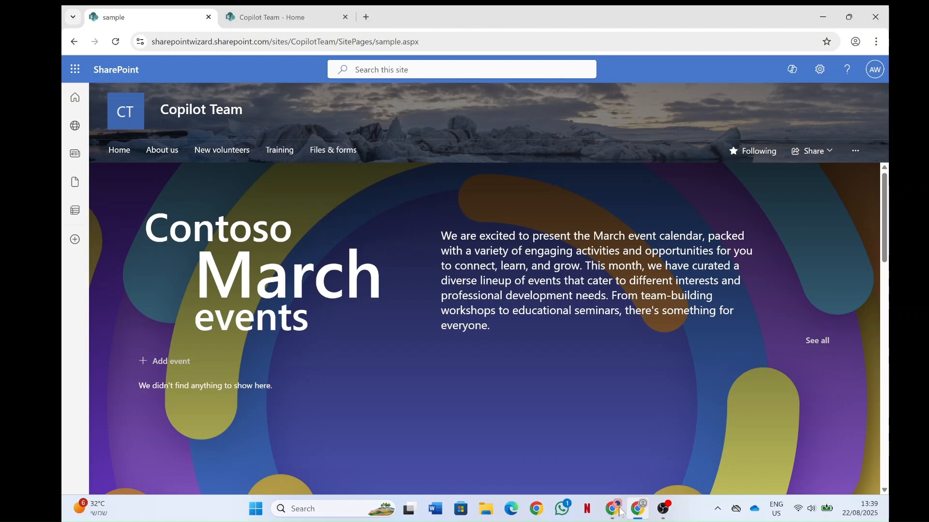
click(613, 517)
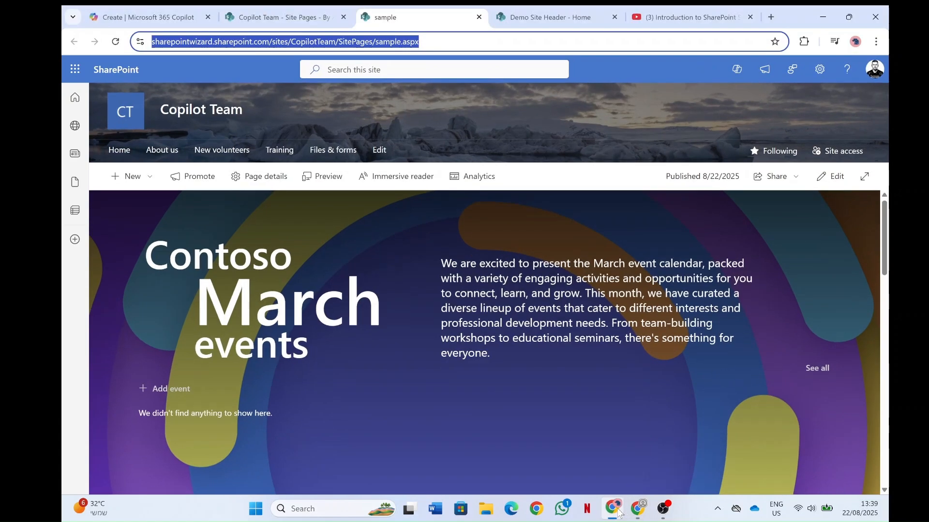
click(265, 17)
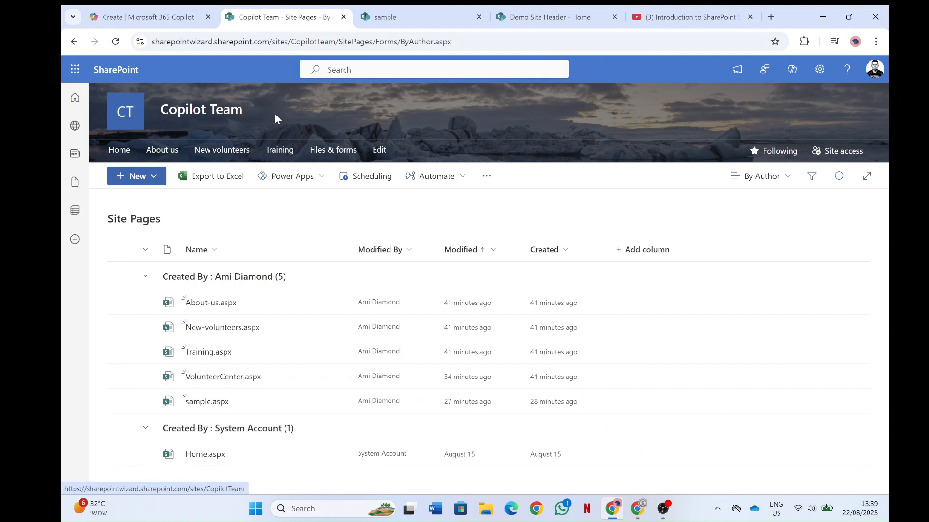
click(218, 112)
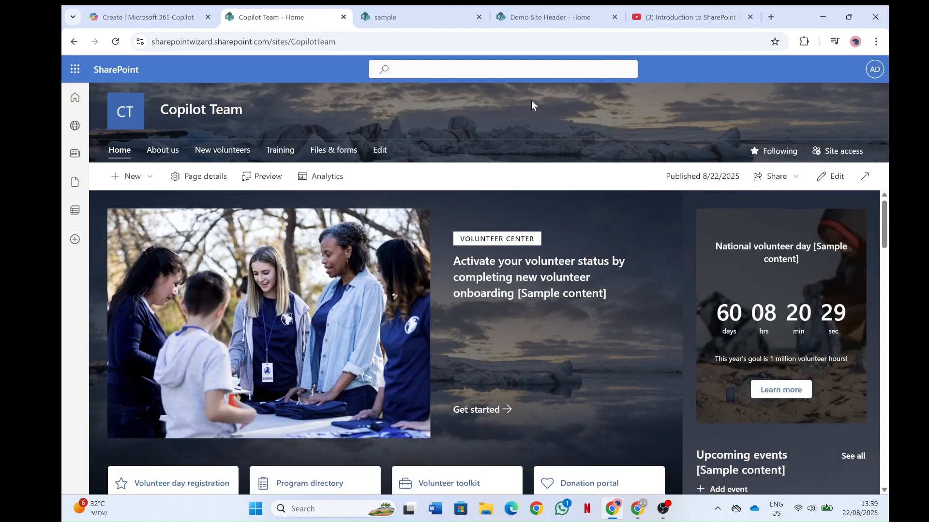
click(415, 22)
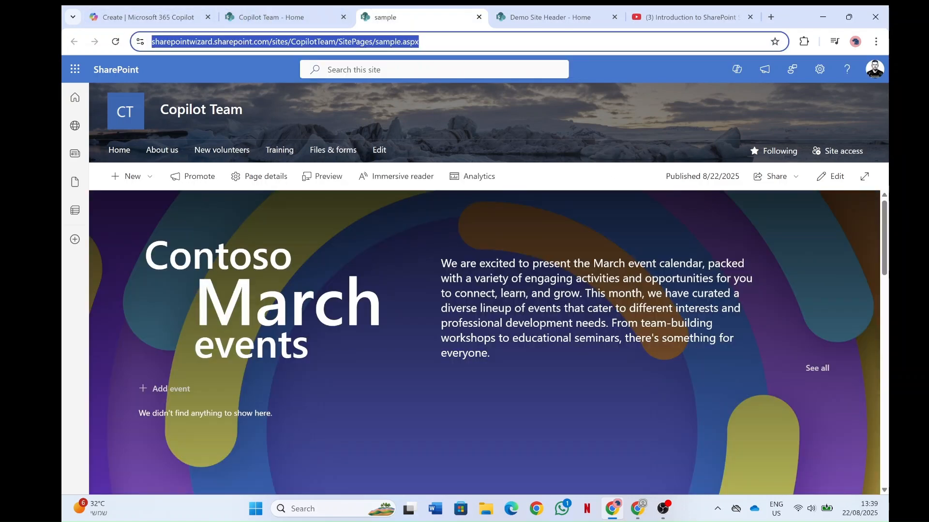
In the Demo Site Header site's footer look settings, choose the Extended layout and left link alignment.
click(549, 17)
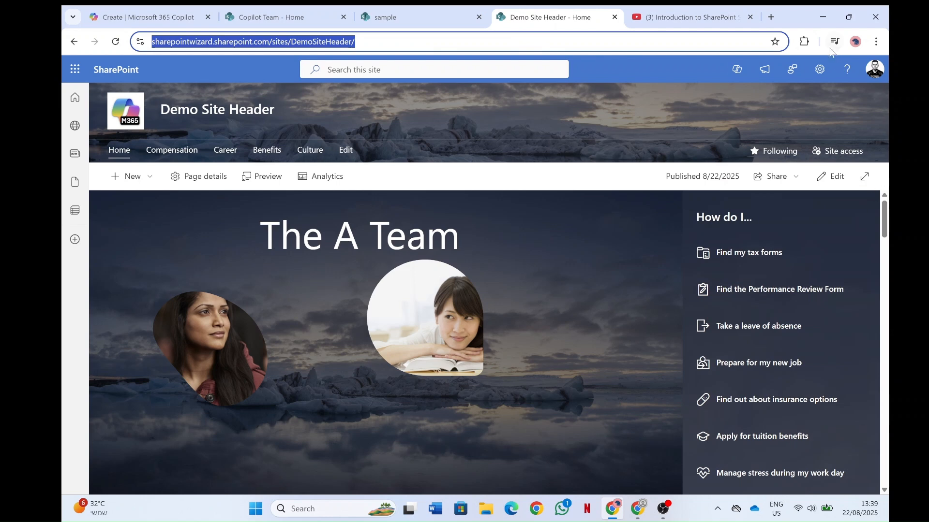
click(819, 69)
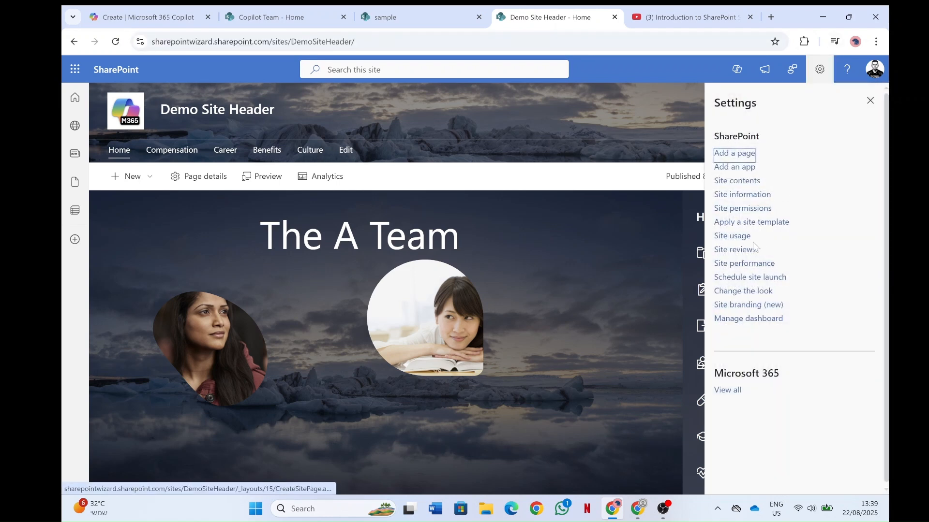
click(736, 291)
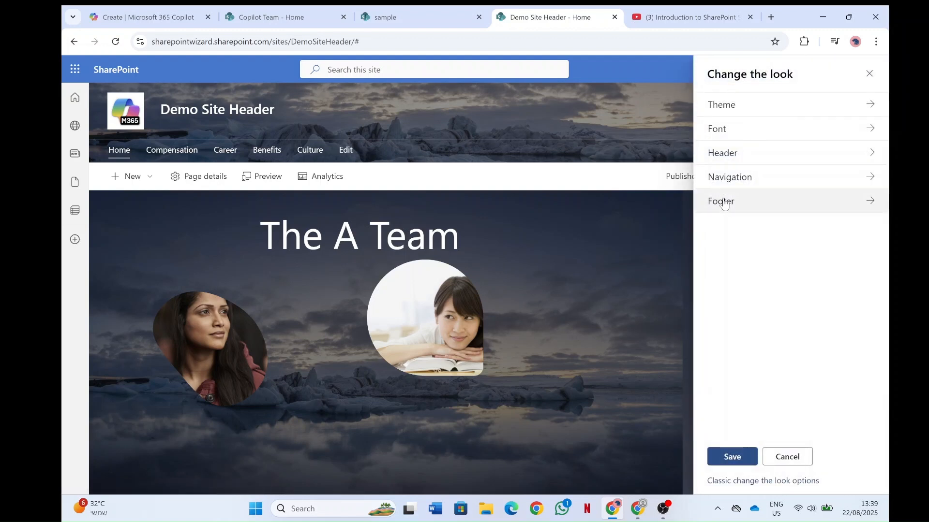
click(724, 204)
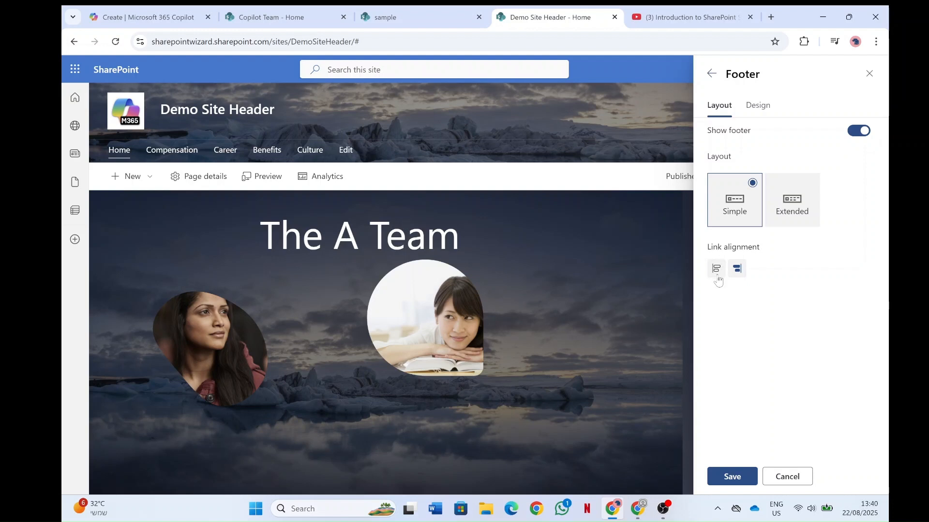
click(788, 212)
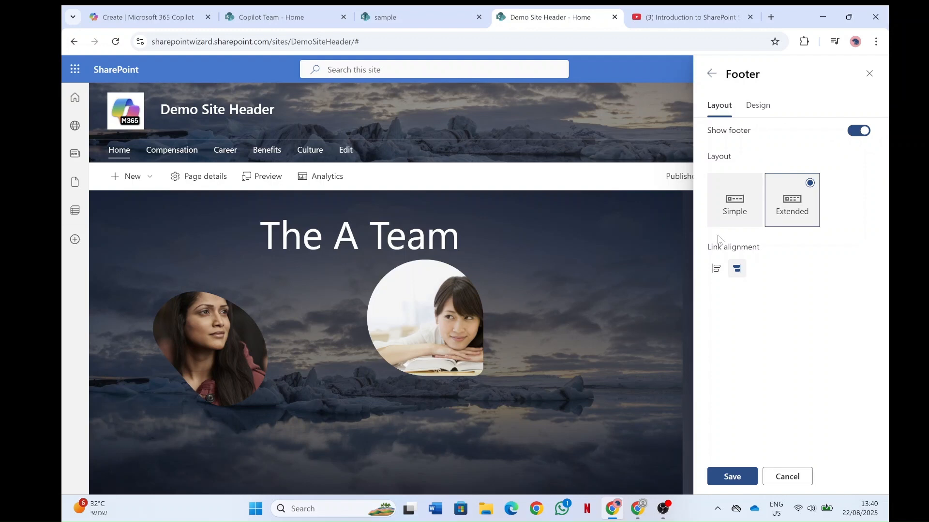
click(716, 268)
Give the footer the same iceberg stock photo as its background image.
click(763, 108)
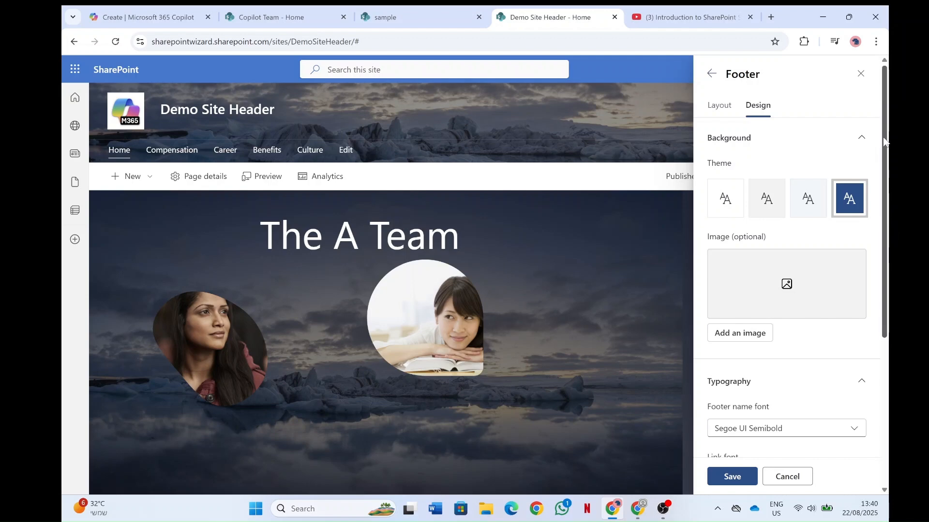
drag(886, 140, 888, 118)
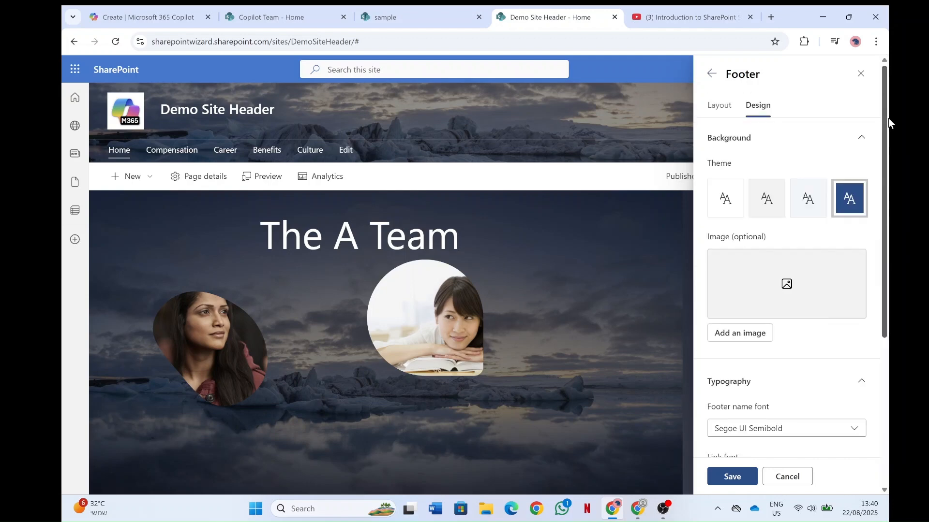
click(747, 334)
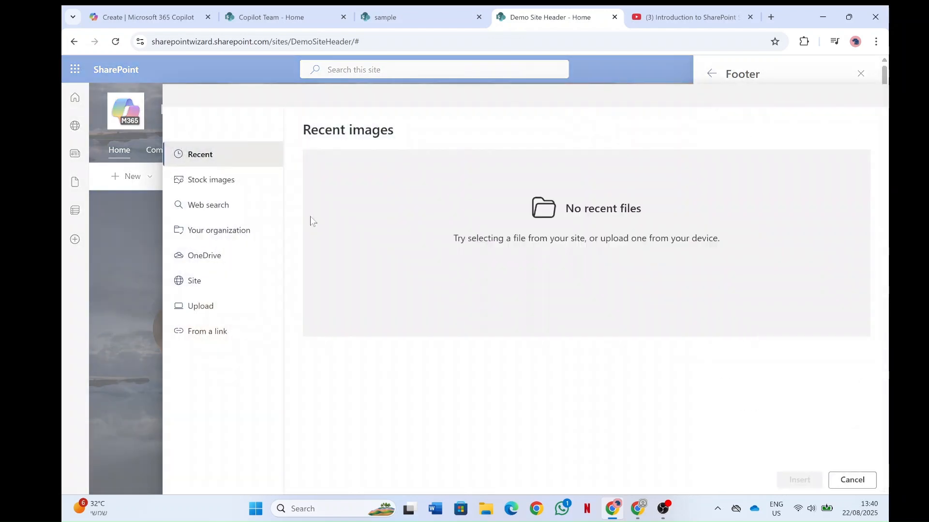
click(195, 184)
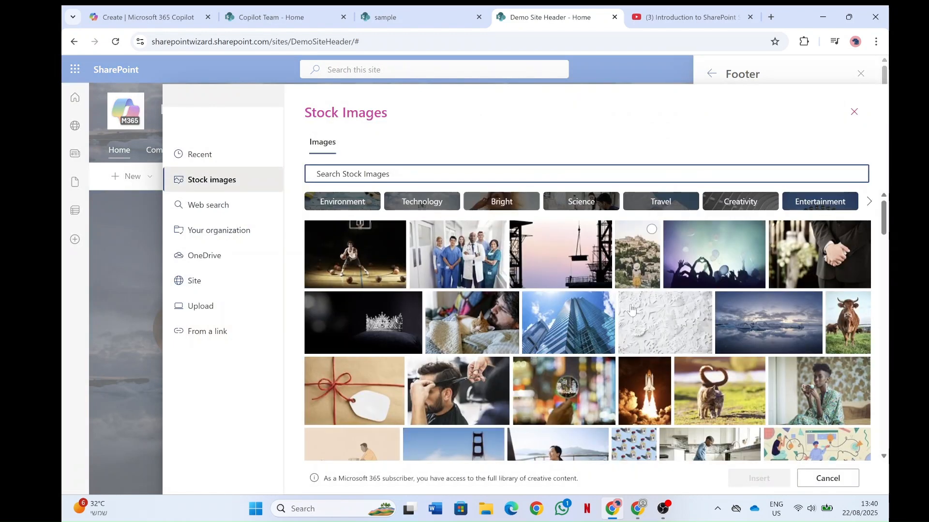
click(768, 323)
click(775, 482)
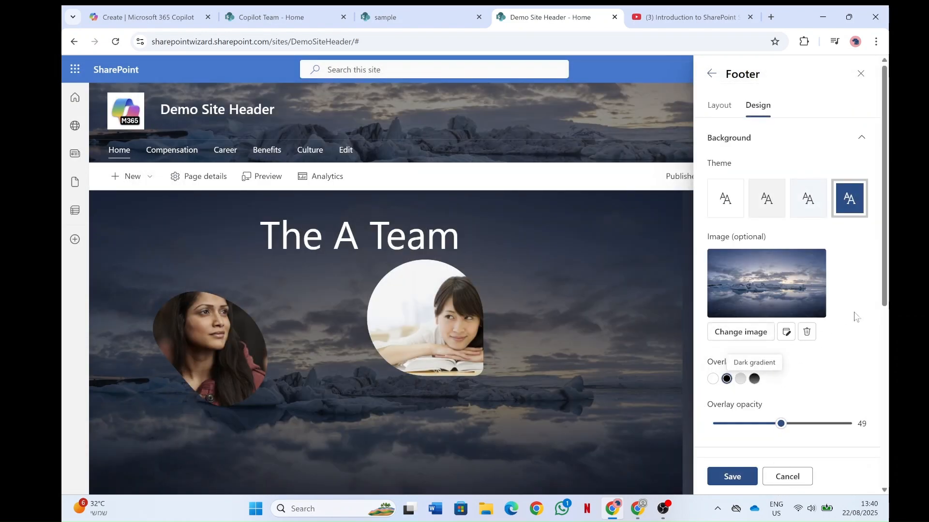
Review the footer's typography, name and logo options, save the footer changes, and close the site settings.
drag(883, 218, 875, 366)
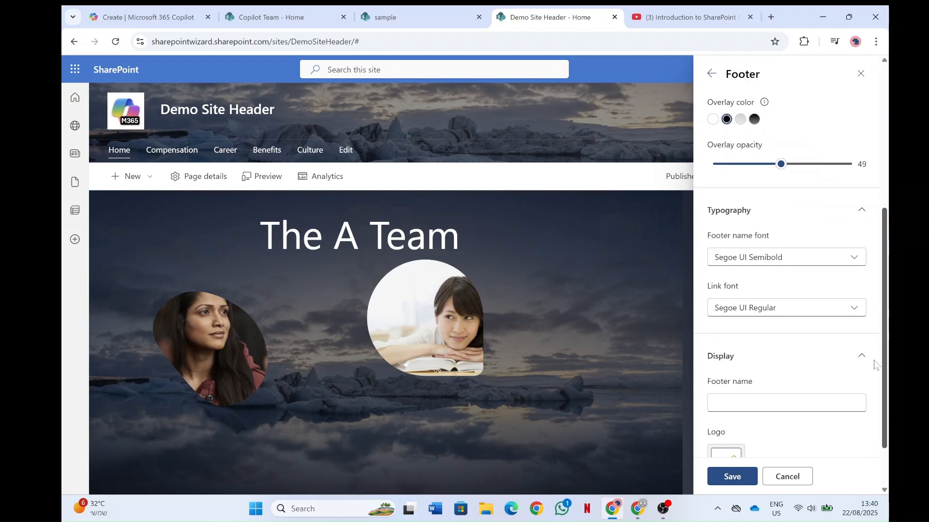
click(769, 403)
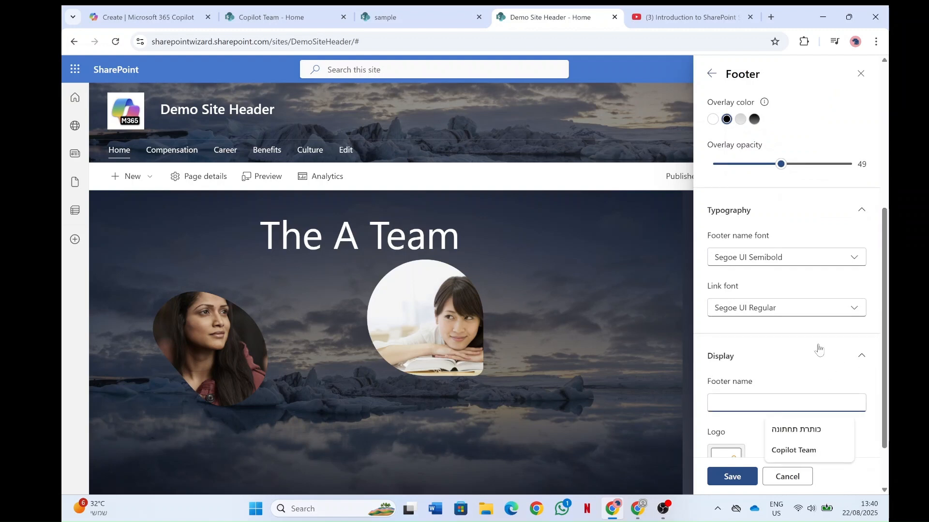
drag(881, 260, 878, 300)
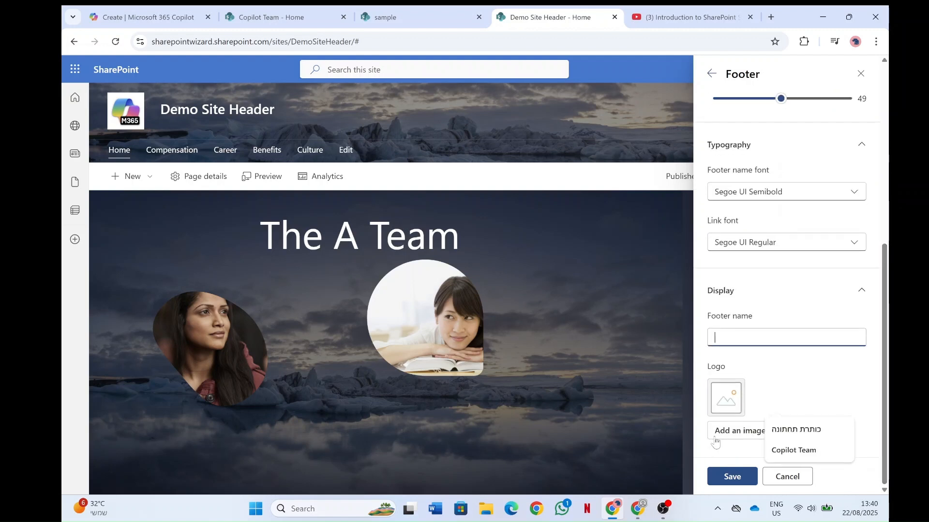
click(740, 479)
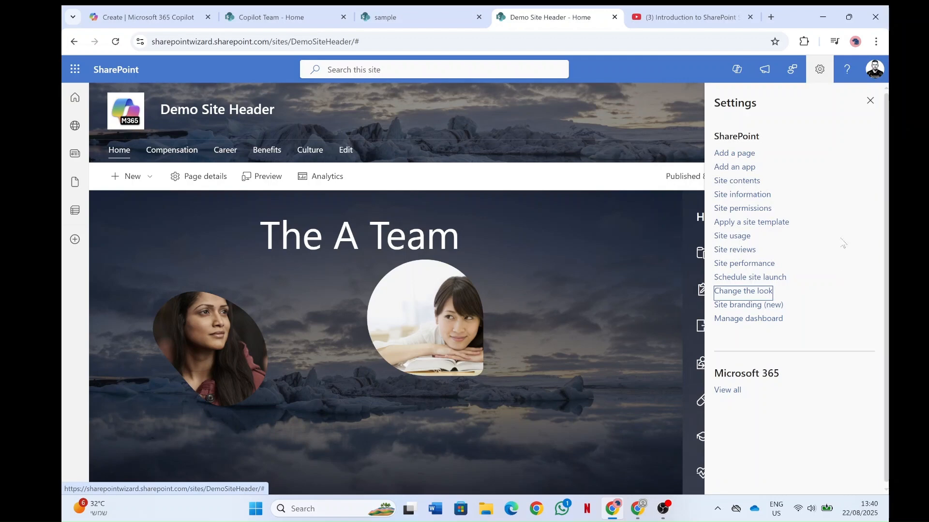
click(870, 100)
Check the new footer at the end of the home page and inspect its link editing options without changing anything.
drag(884, 215, 881, 470)
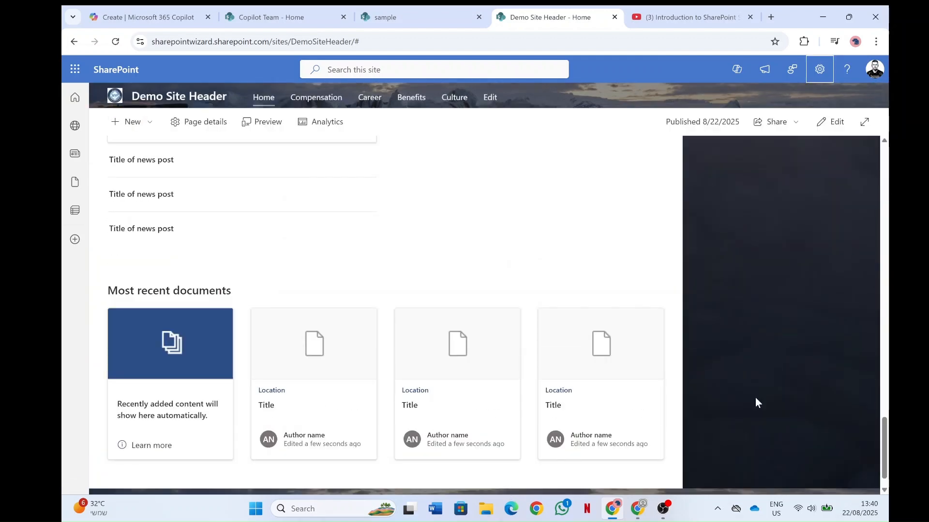
drag(885, 429, 884, 435)
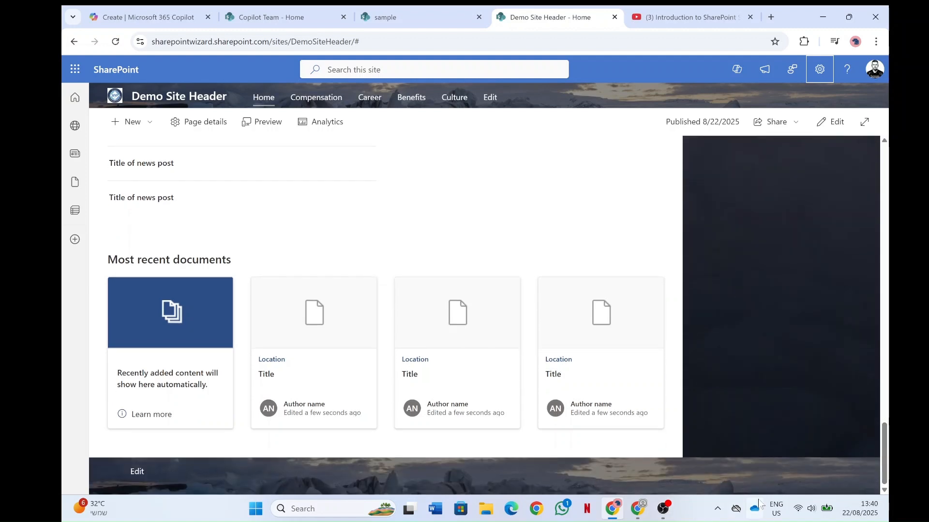
drag(884, 466, 887, 153)
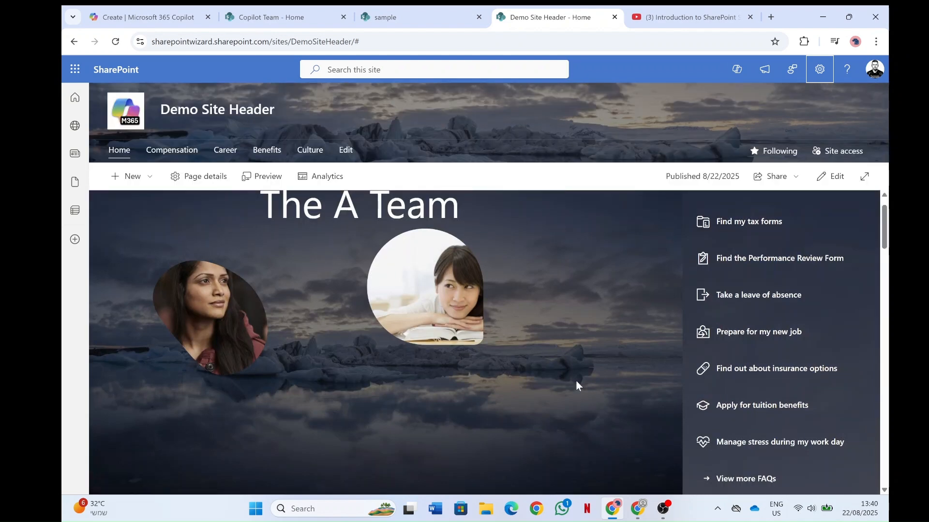
drag(884, 225, 881, 432)
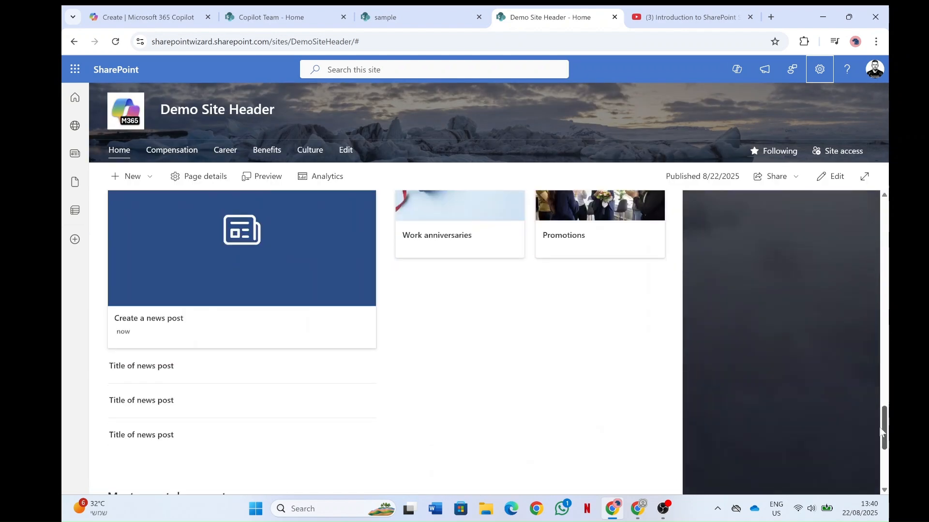
scroll(881, 432, down, 3)
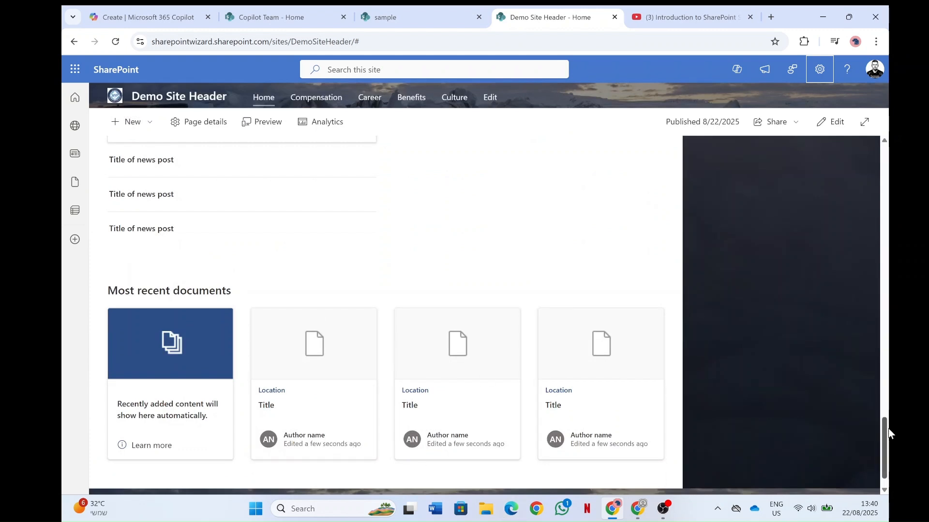
scroll(885, 433, down, 1)
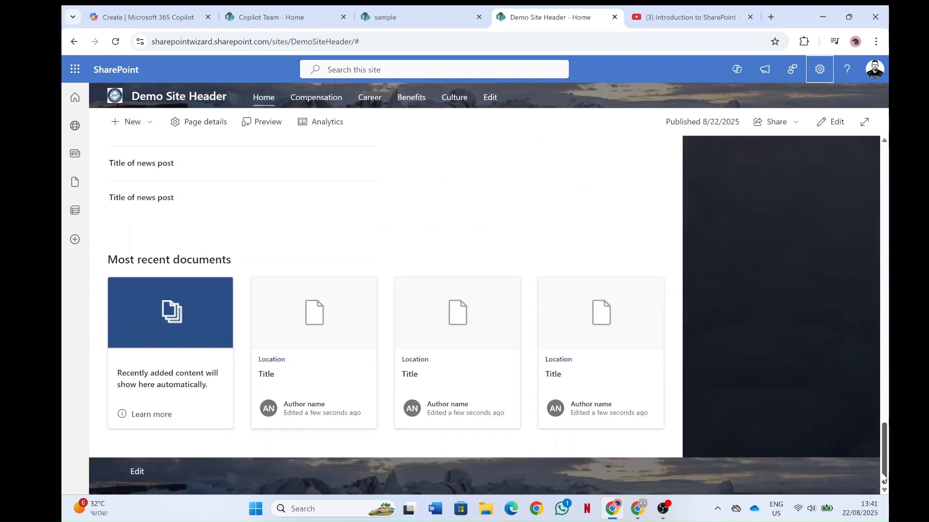
click(134, 471)
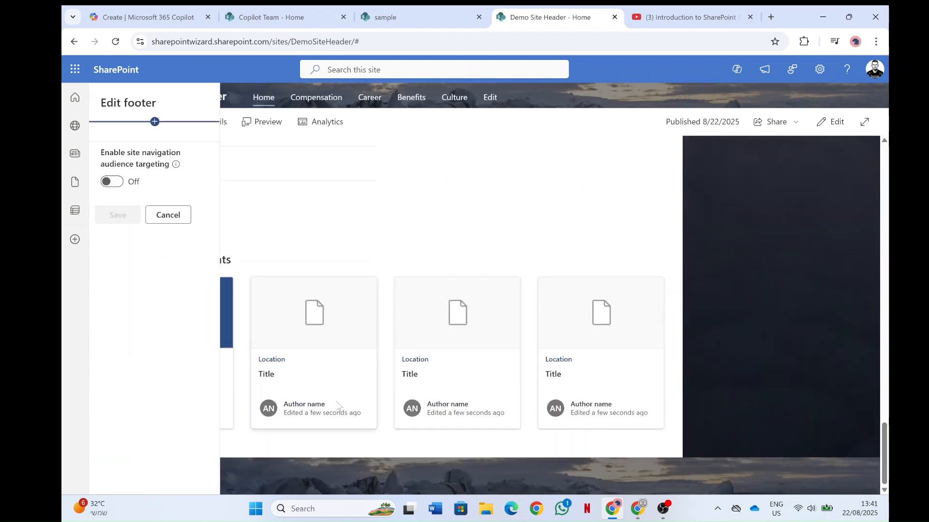
click(170, 216)
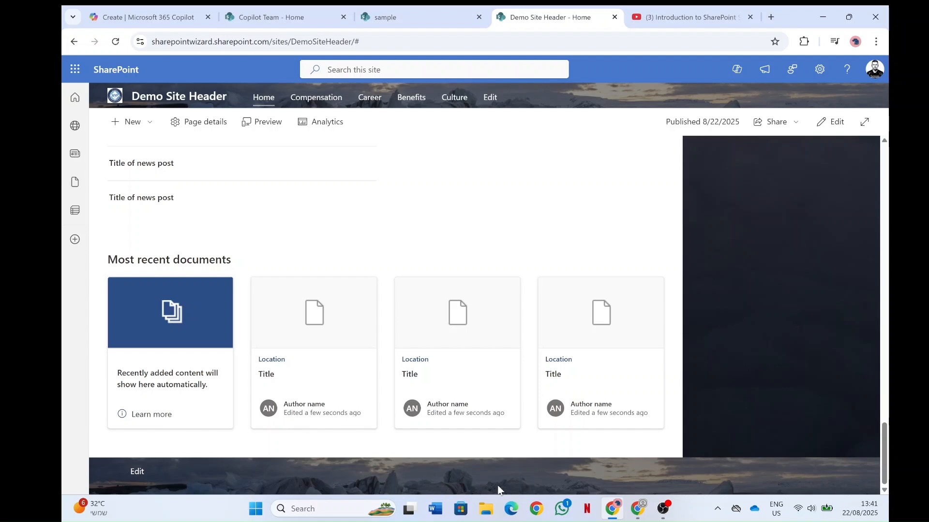
Compare the Demo Site Header home page with the colleague's Copilot Team page, and return to the owner's window.
drag(884, 459, 889, 152)
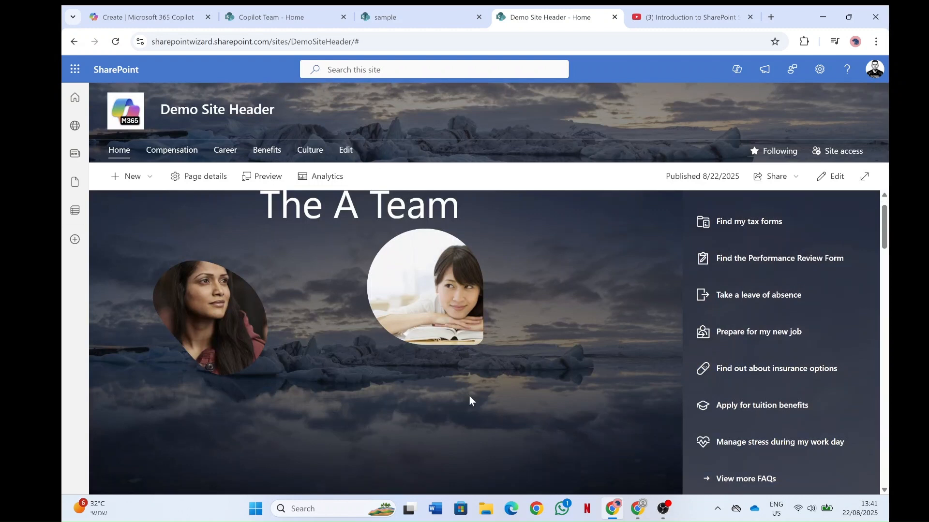
click(637, 516)
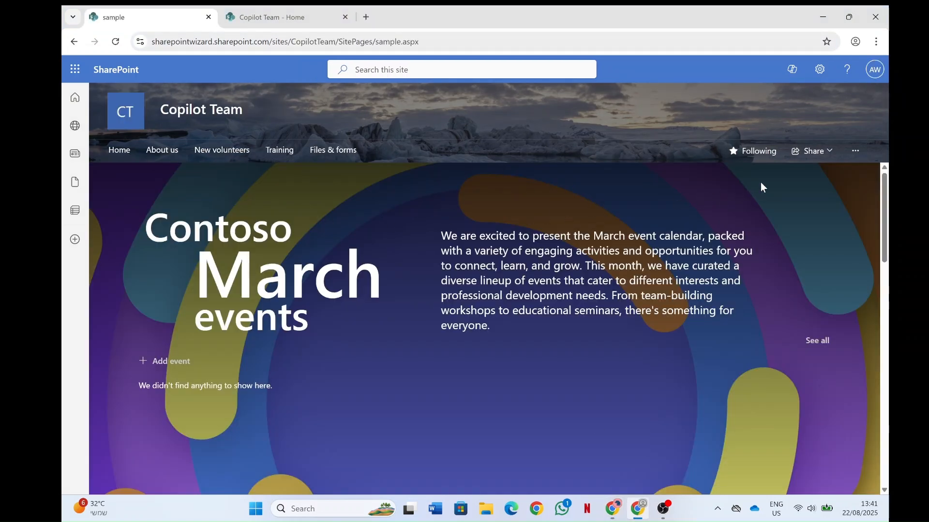
click(612, 509)
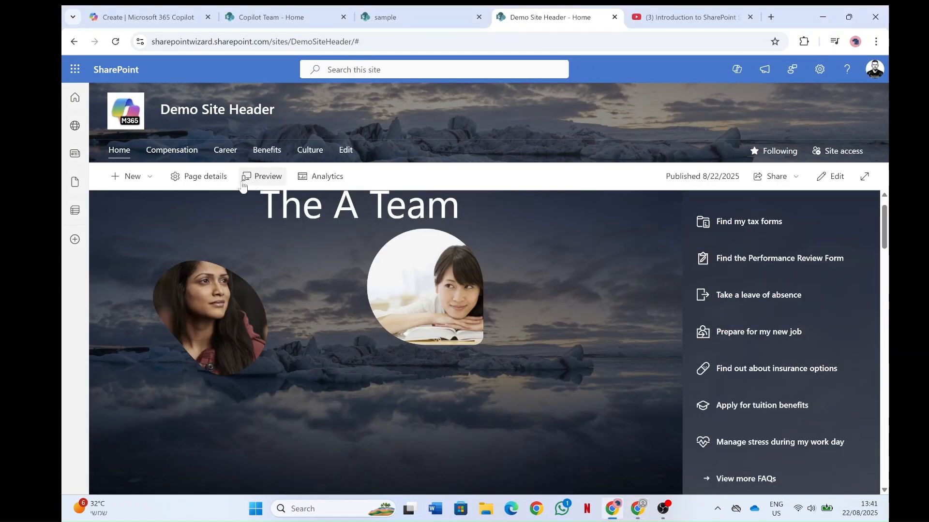